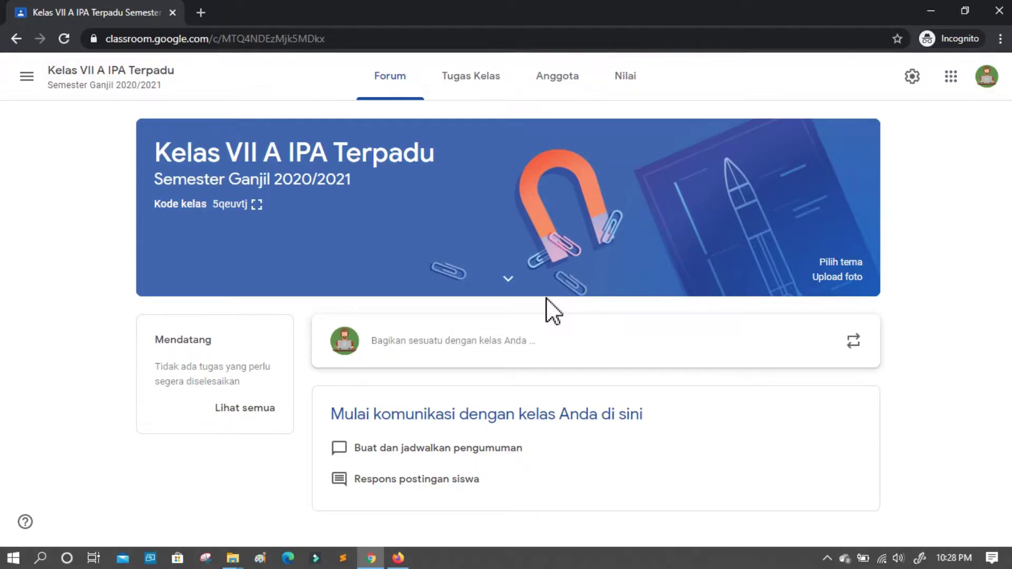
Add a topic named "Buku Ajar" to the class's Tugas Kelas page
click(459, 95)
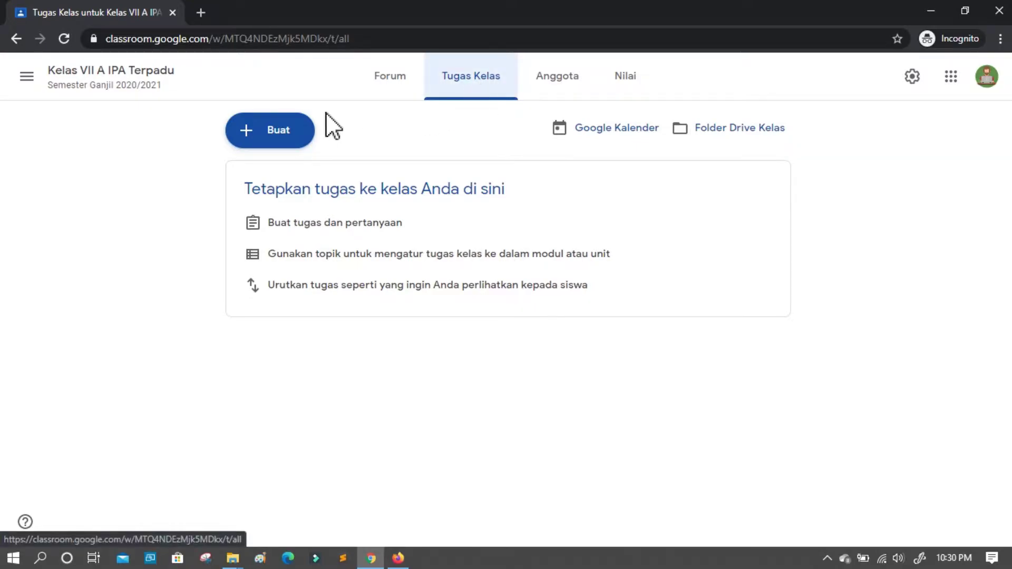
click(287, 140)
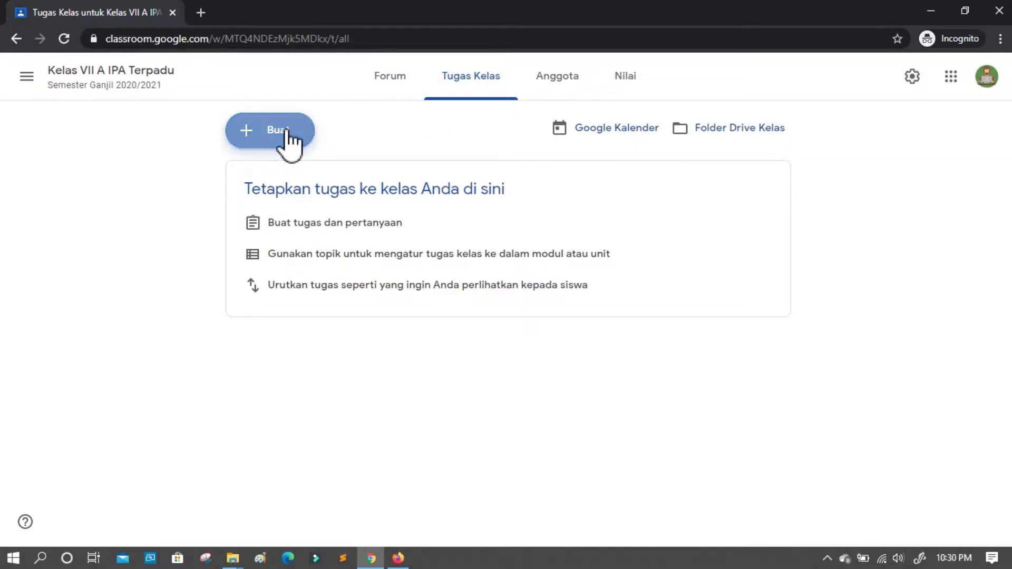
click(277, 358)
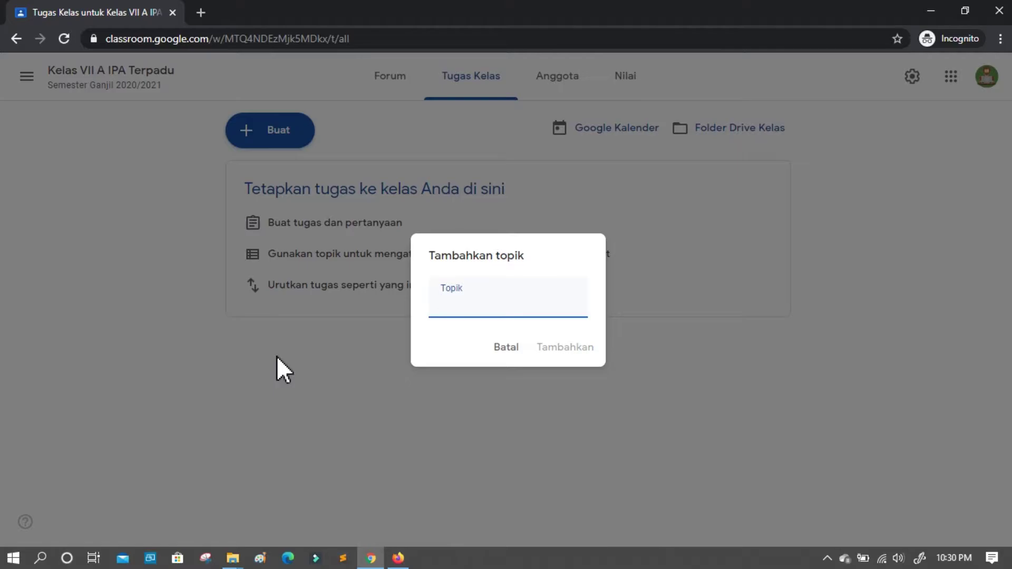
text(Buku Ajar)
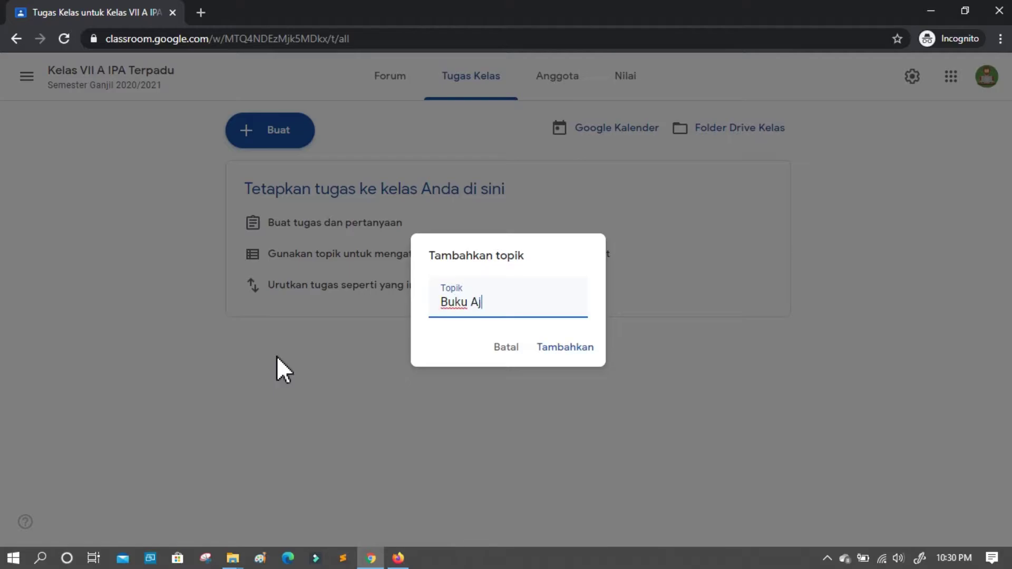
click(577, 347)
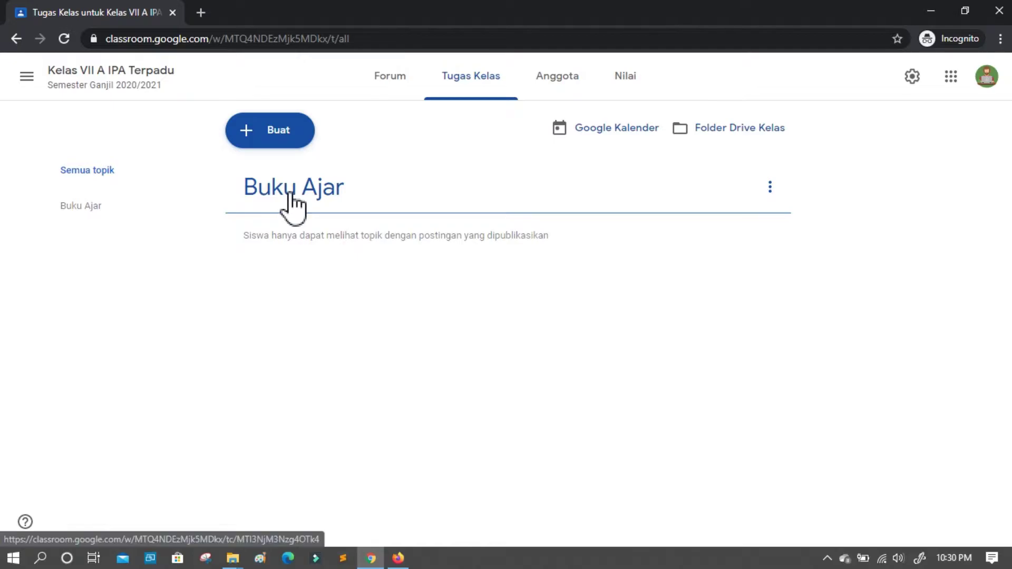
Add a second topic named "Slide Presentasi" and dismiss the tip about rearranging classwork
click(282, 136)
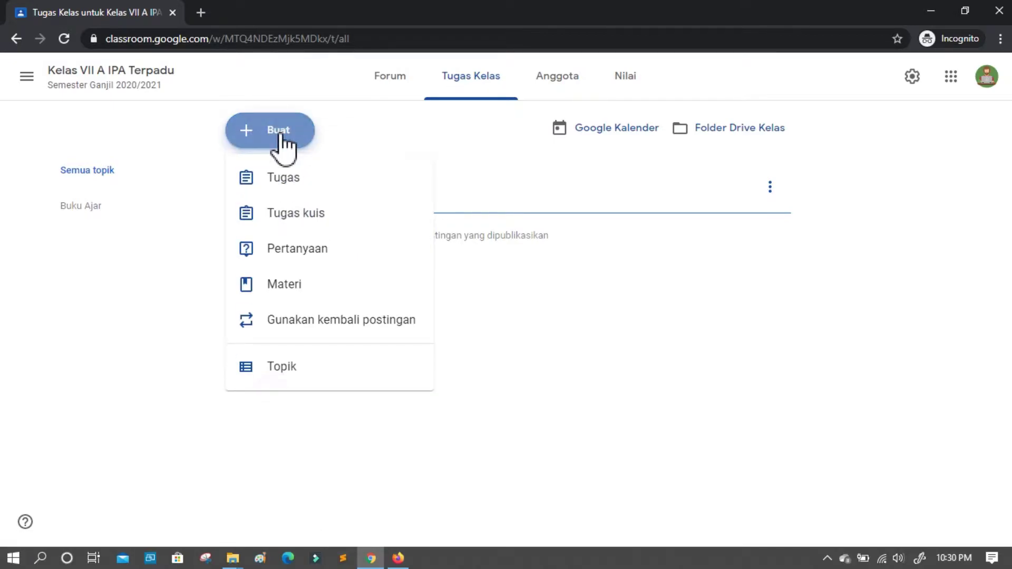
click(286, 366)
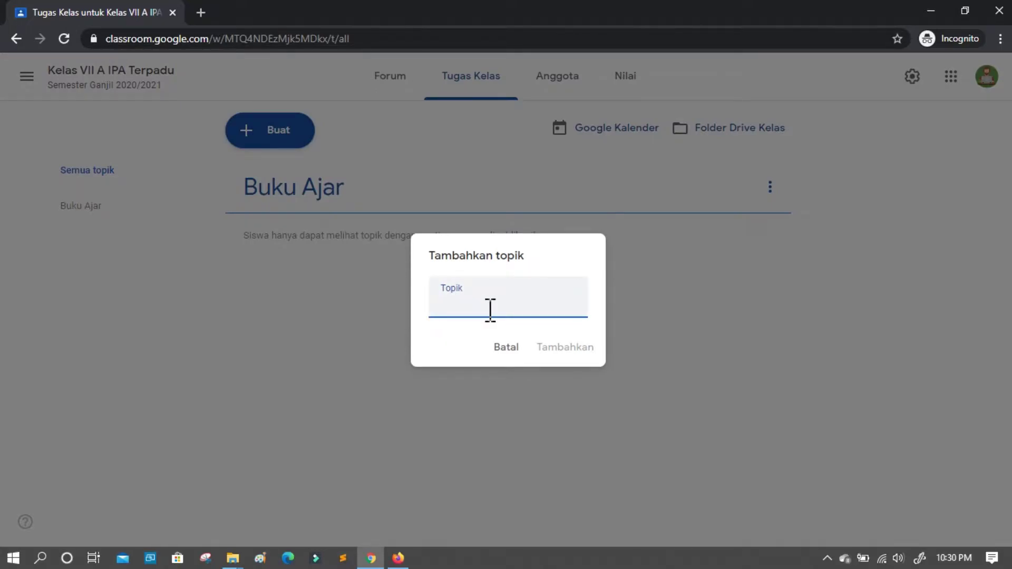
text(Slide )
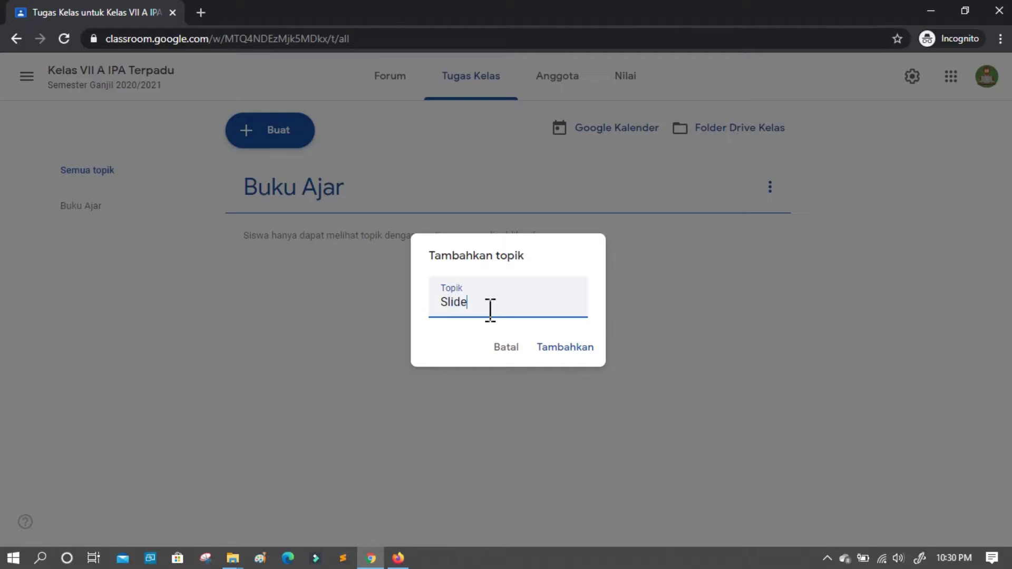
text(Presentasi)
click(561, 348)
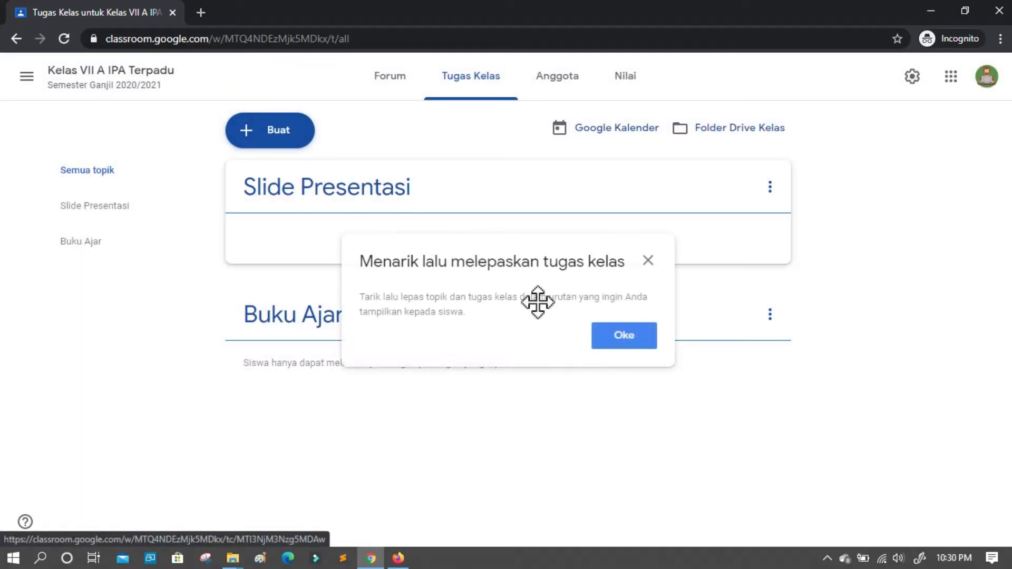
click(631, 340)
Add a third classwork topic named "Video Pembelajaran"
click(281, 136)
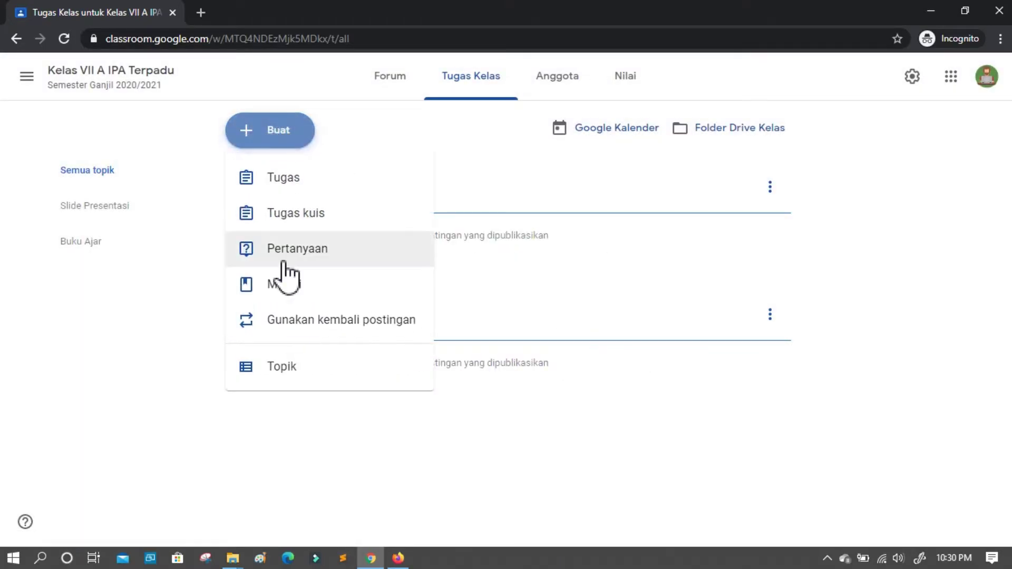
click(293, 368)
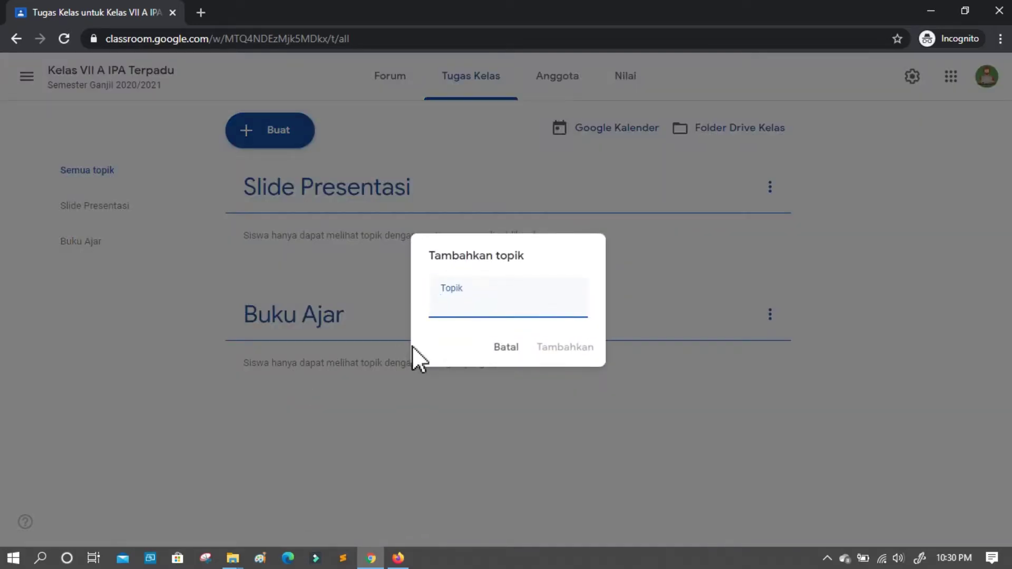
text(Video Pembelajaran)
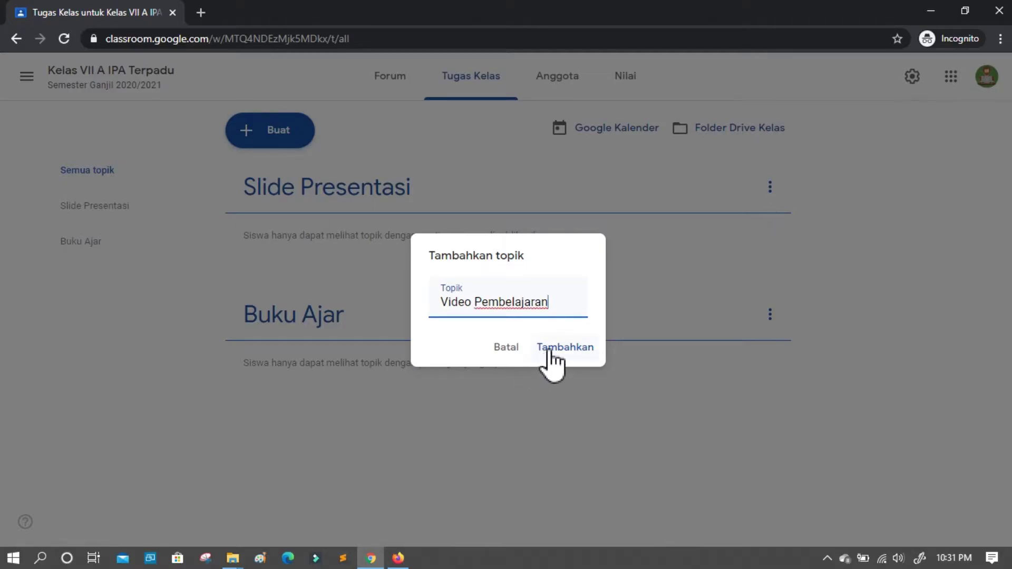
click(548, 349)
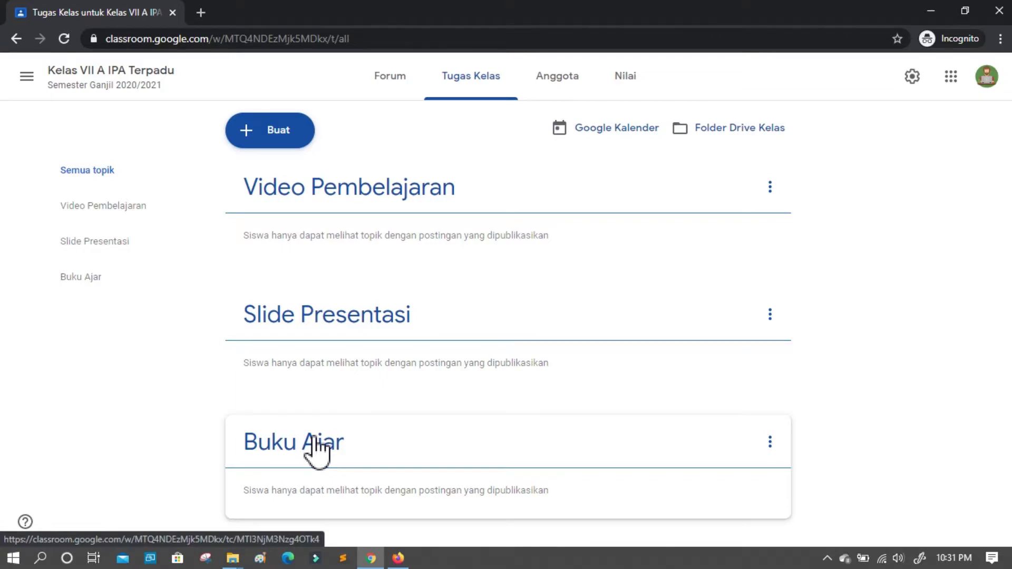
Reorder the topics so Buku Ajar comes first, followed by Slide Presentasi and Video Pembelajaran
drag(309, 427, 322, 179)
drag(300, 457, 339, 289)
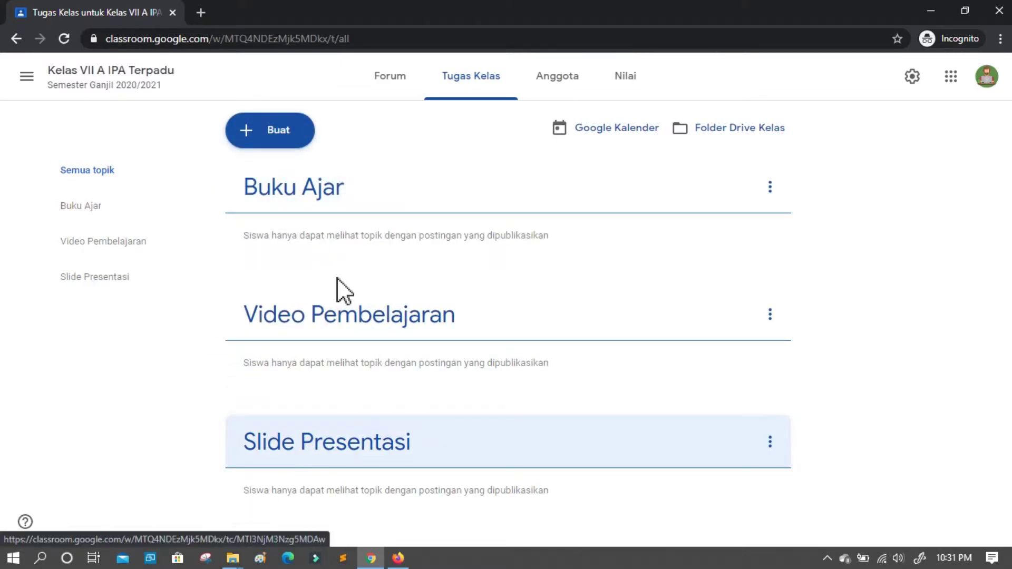
drag(330, 453, 329, 267)
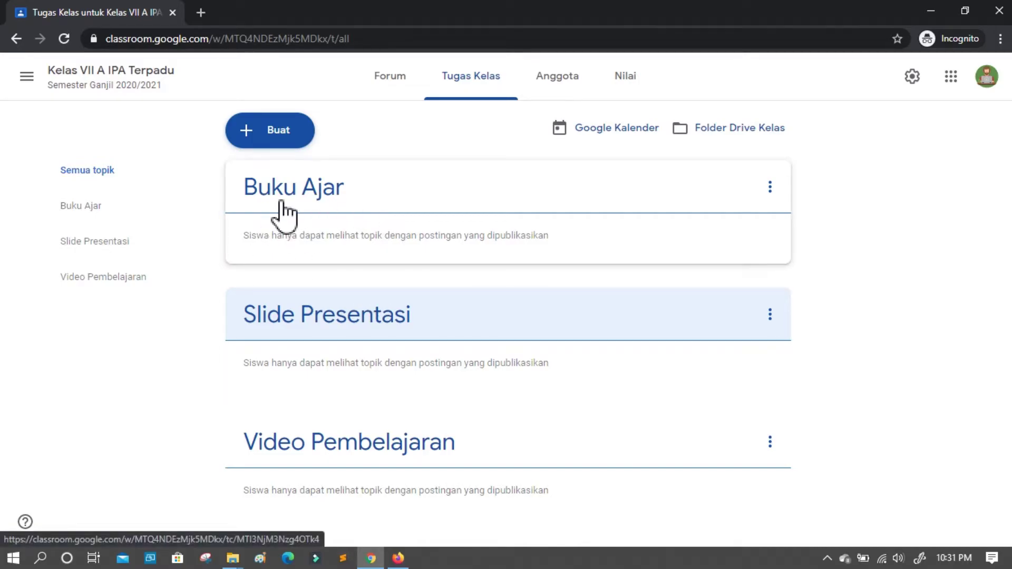
drag(283, 220, 318, 182)
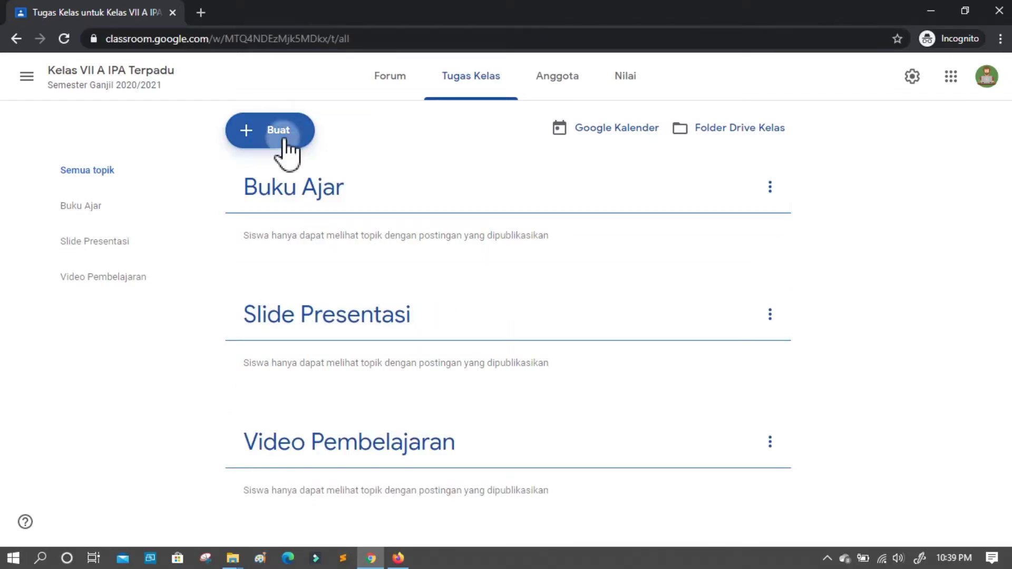
Create a new Materi post titled "Materi Getaran dan Gelombang", leaving the optional description empty
click(283, 140)
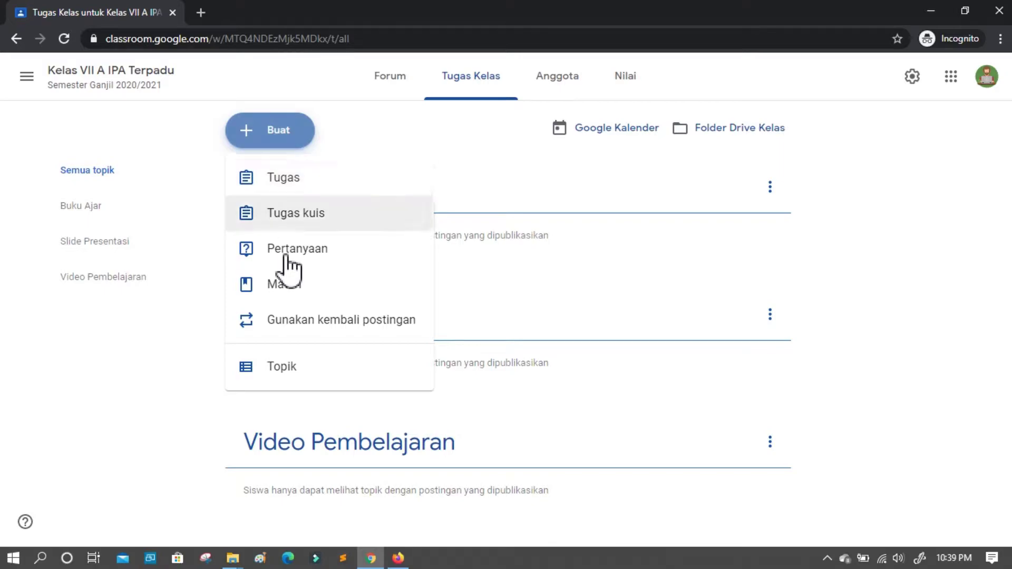
click(292, 282)
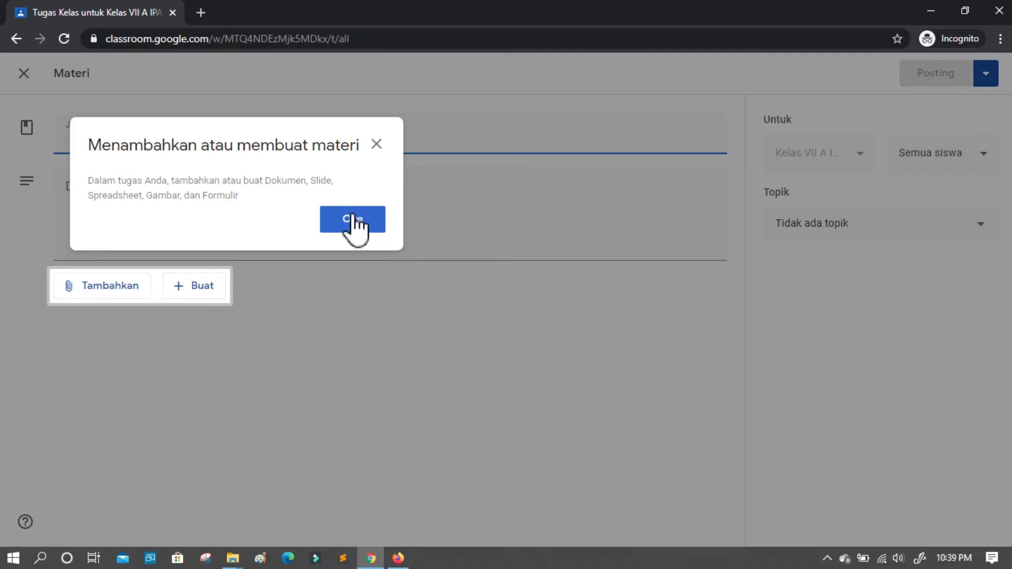
click(353, 222)
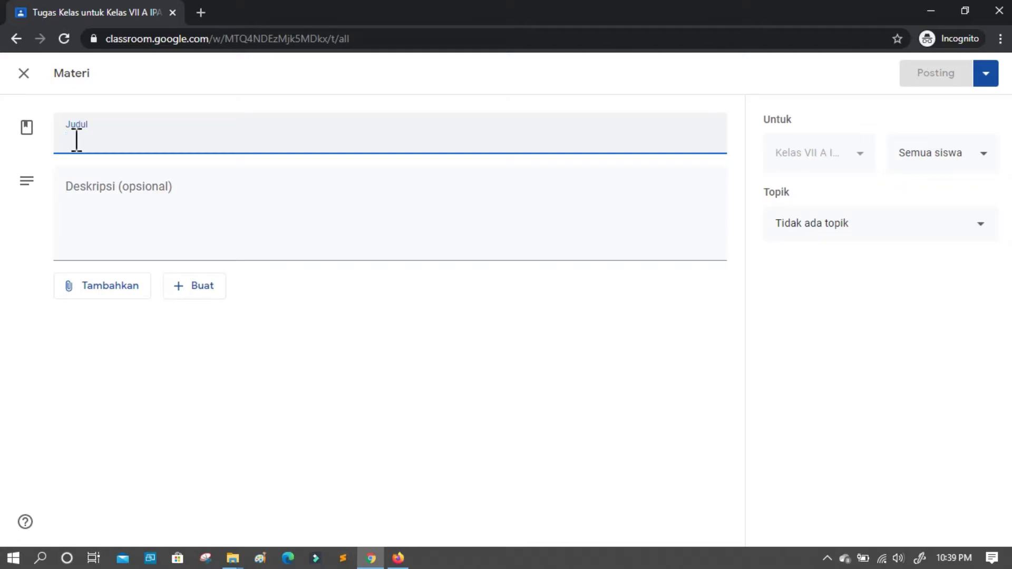
text(m)
key(BackSpace)
text(M)
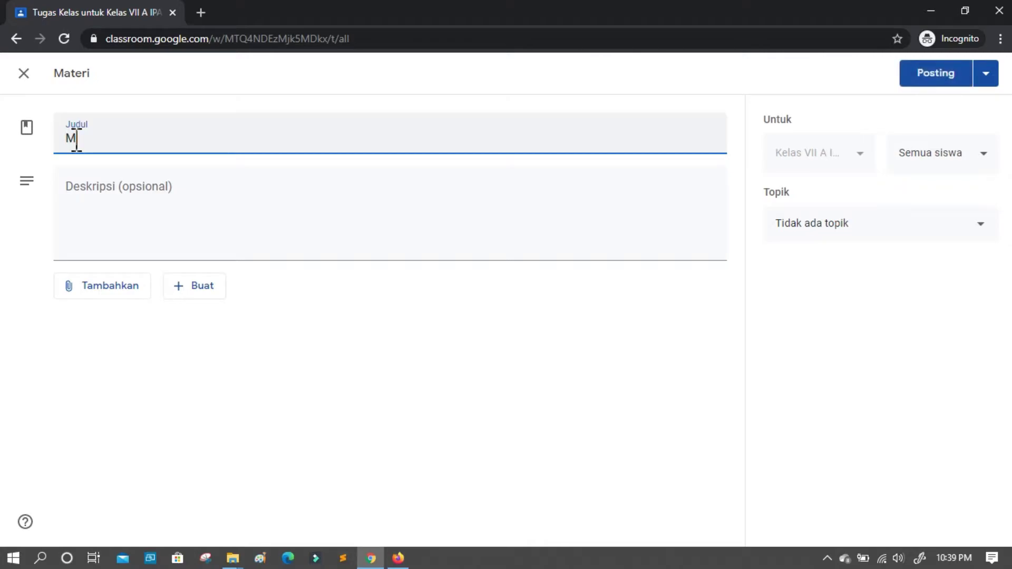
text(ateri Gera)
key(BackSpace)
key(BackSpace)
key(BackSpace)
key(BackSpace)
key(BackSpace)
text(Getaran dan)
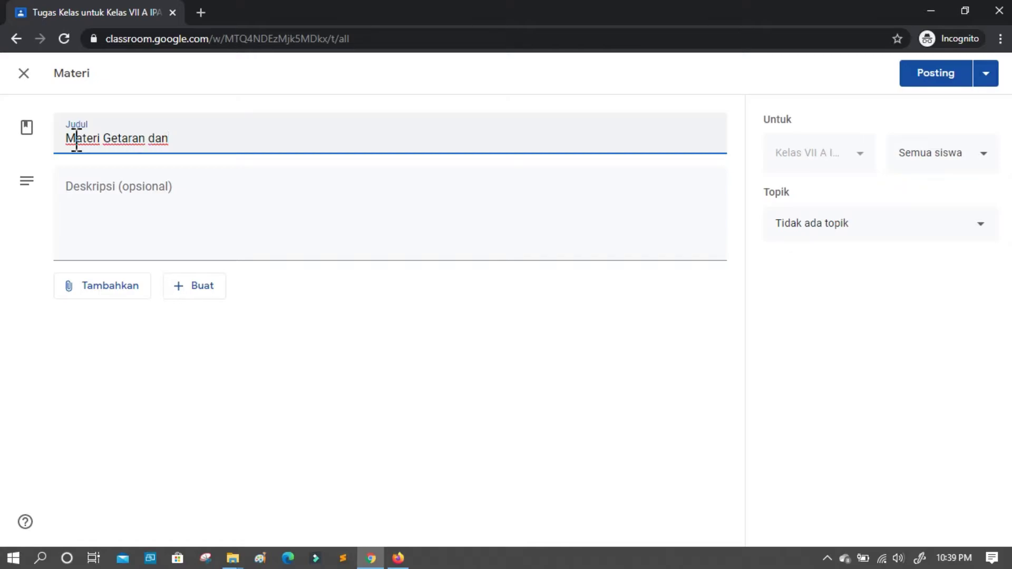
text( Gelombang)
click(104, 196)
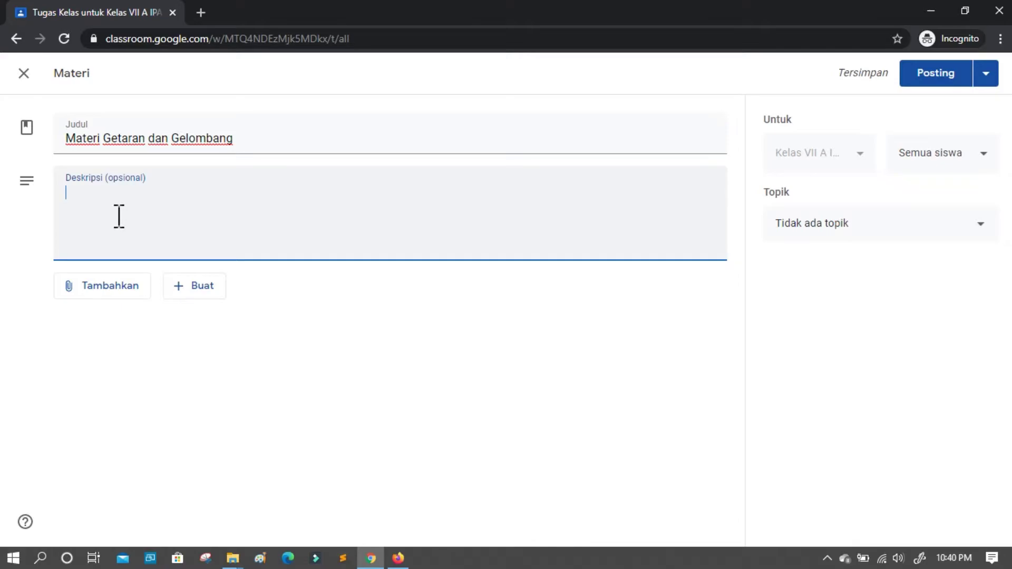
Upload the PDF "Materi Belajar Getaran dan Gelombang" from the MATERI BELAJAR ONLINE folder as an attachment to the material
click(109, 292)
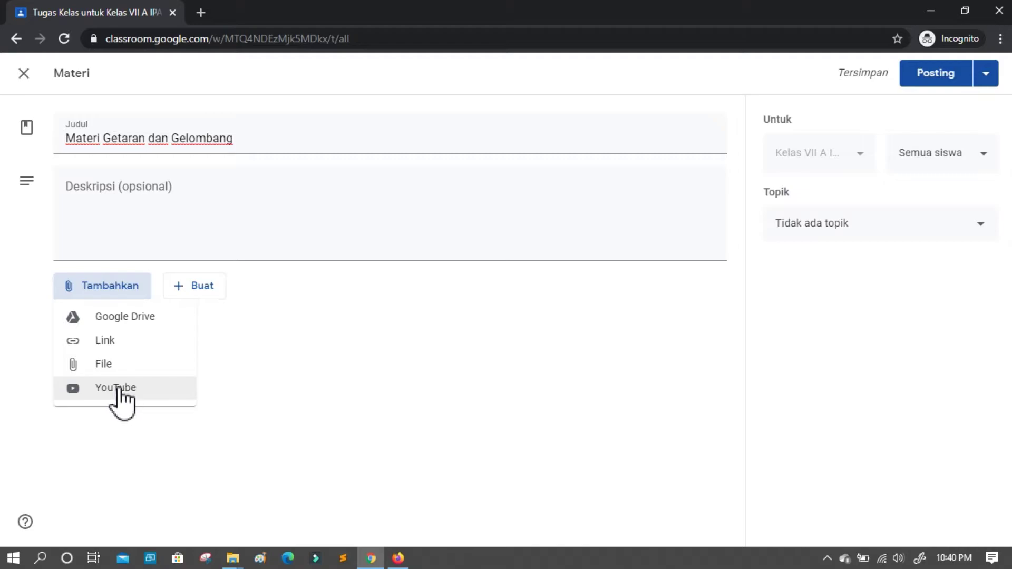
click(112, 364)
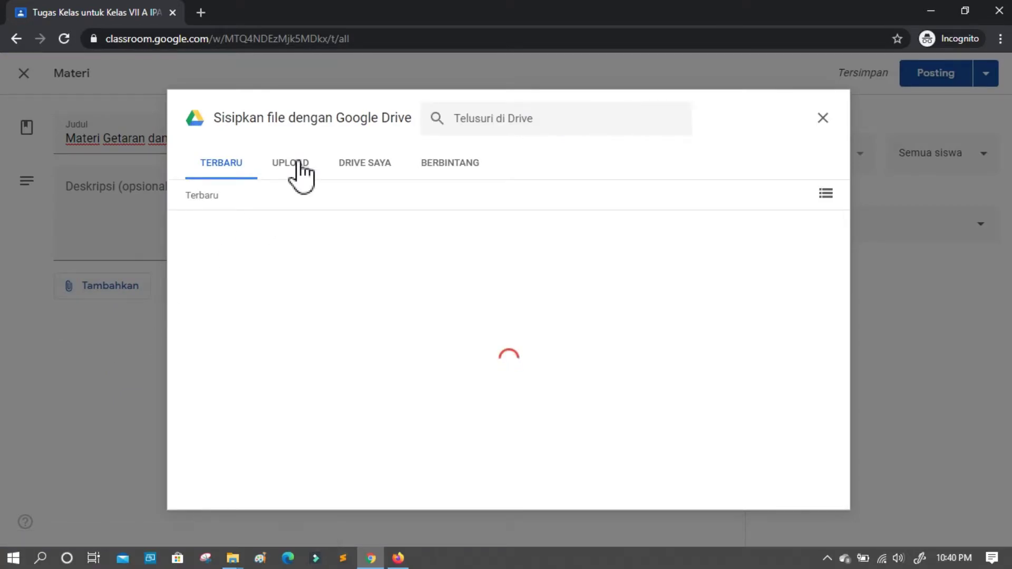
click(298, 163)
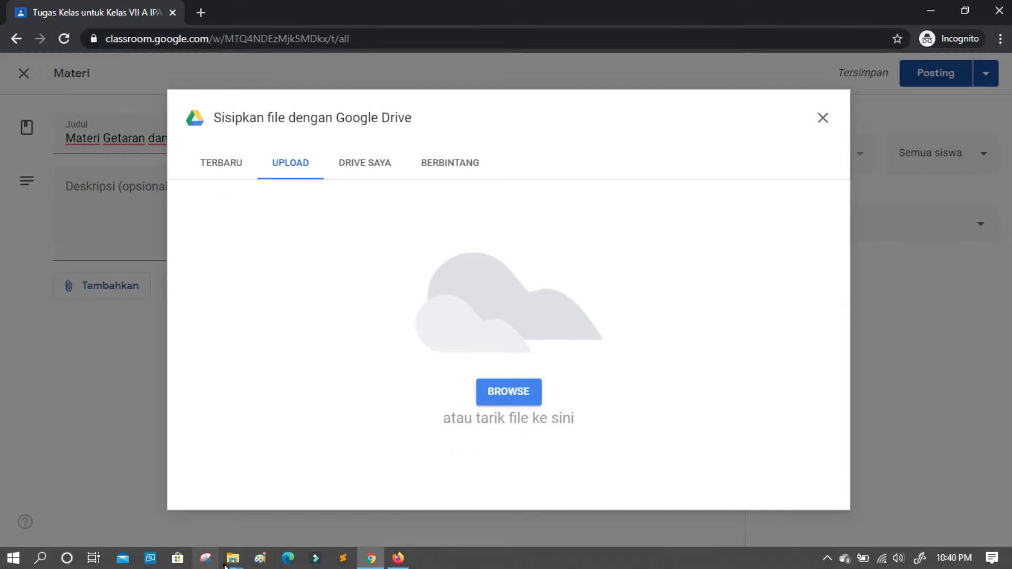
mouse_move(237, 564)
click(315, 492)
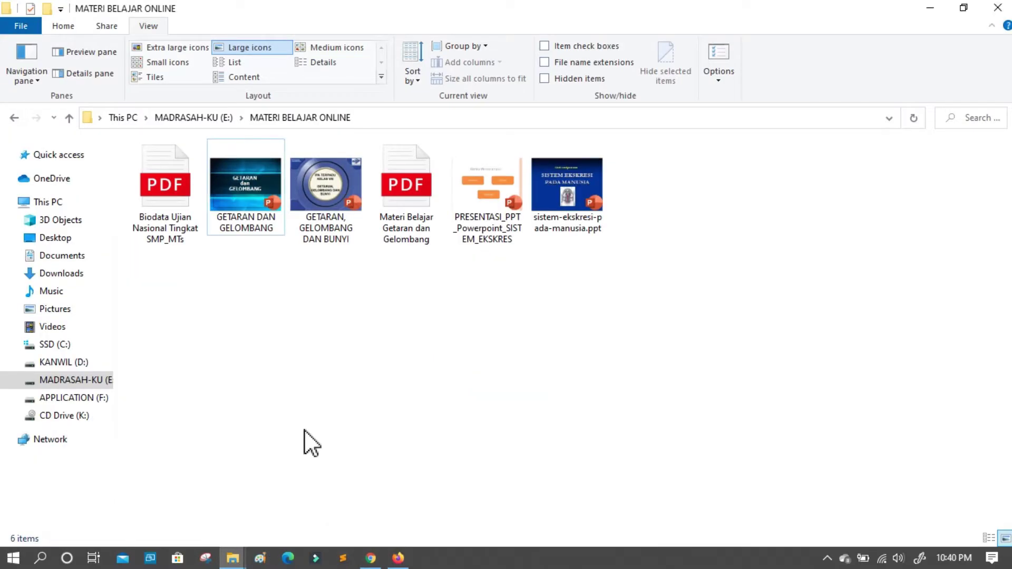
click(417, 198)
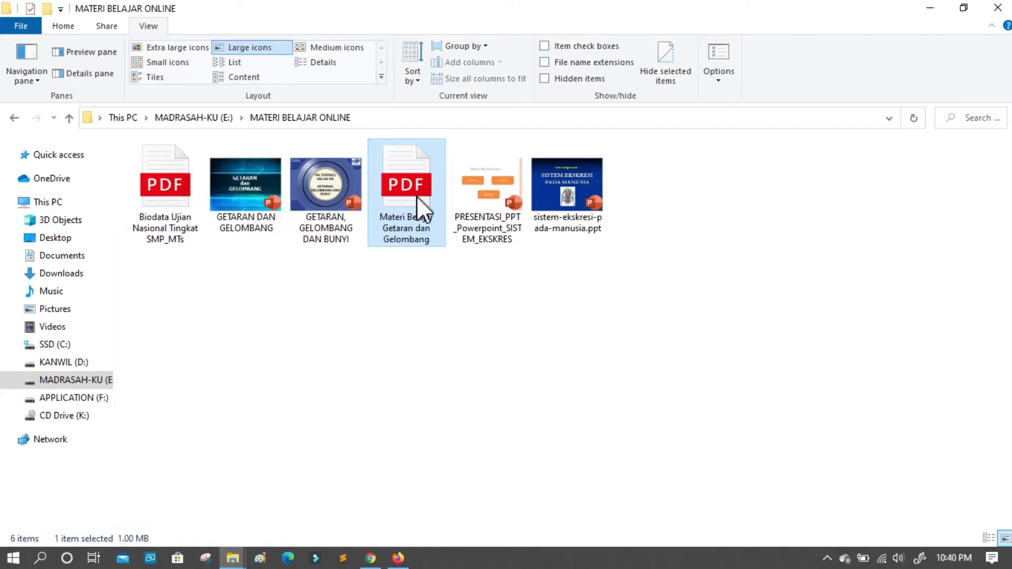
drag(419, 203, 510, 393)
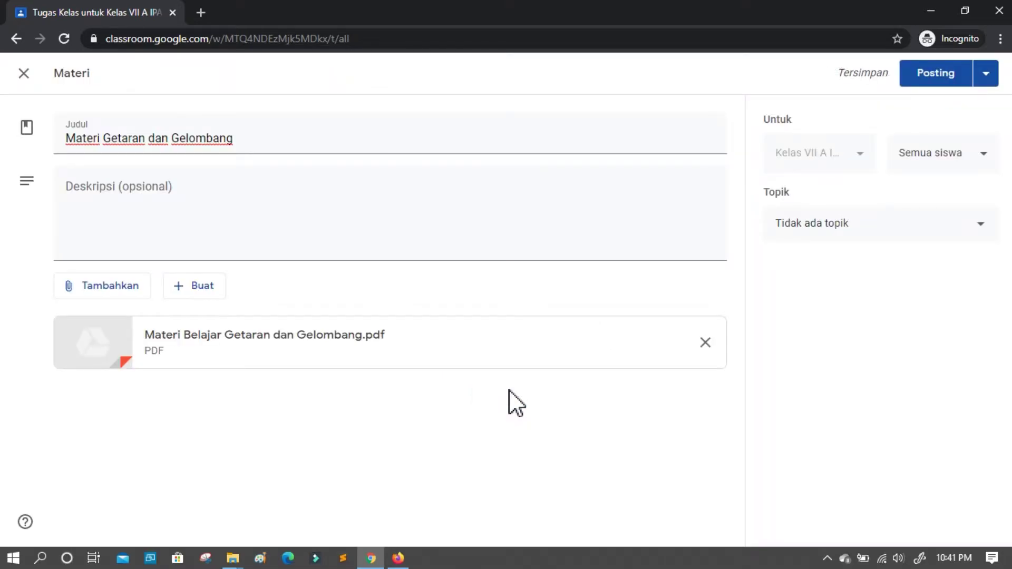
Assign the material to the Buku Ajar topic and post it to the class
click(242, 192)
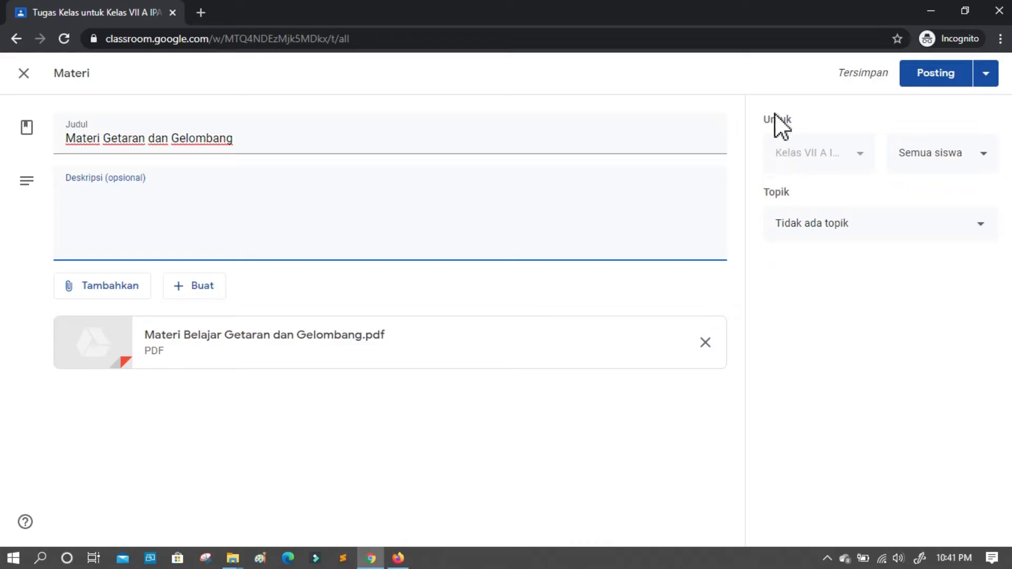
click(780, 125)
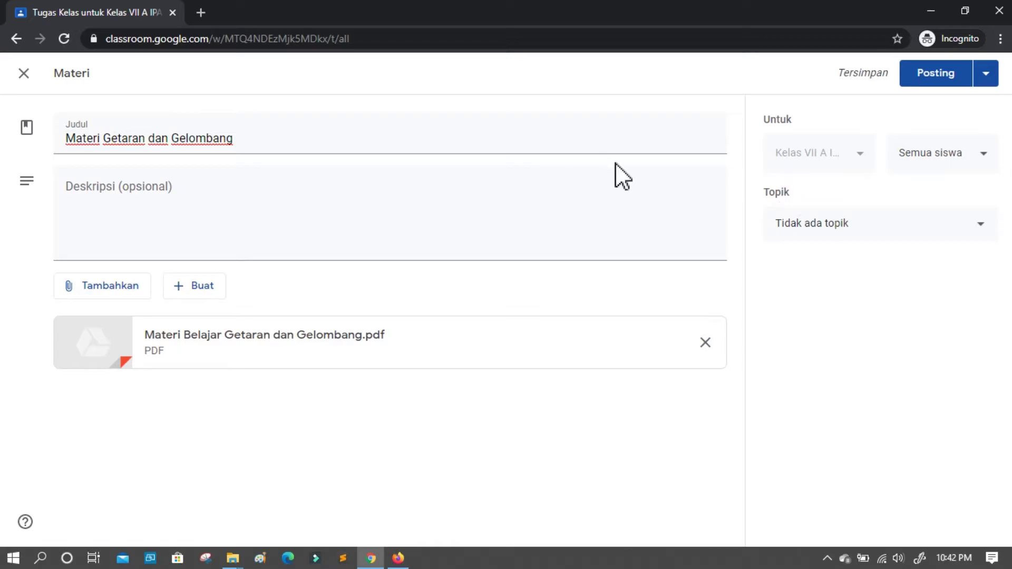
click(867, 243)
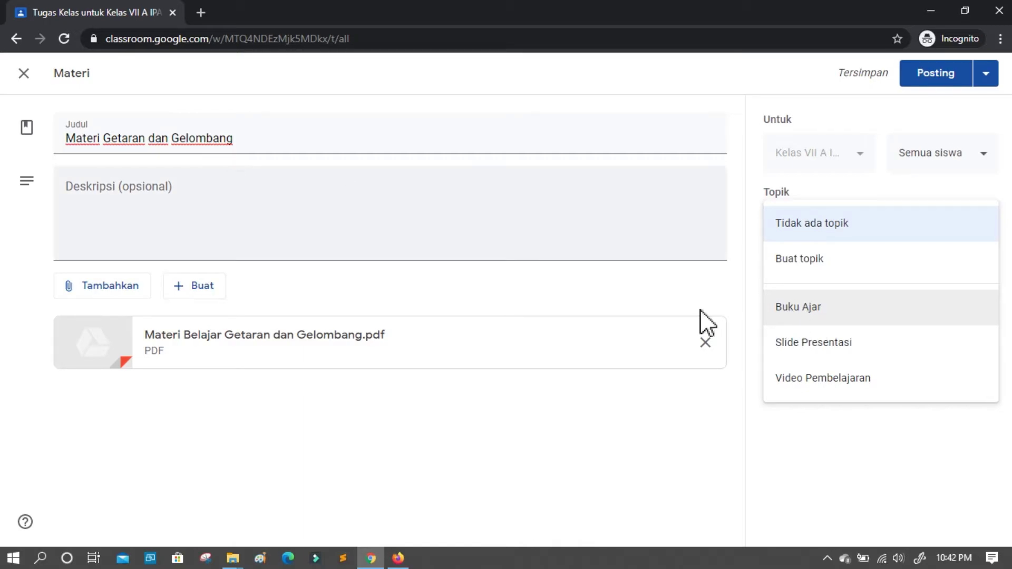
click(792, 311)
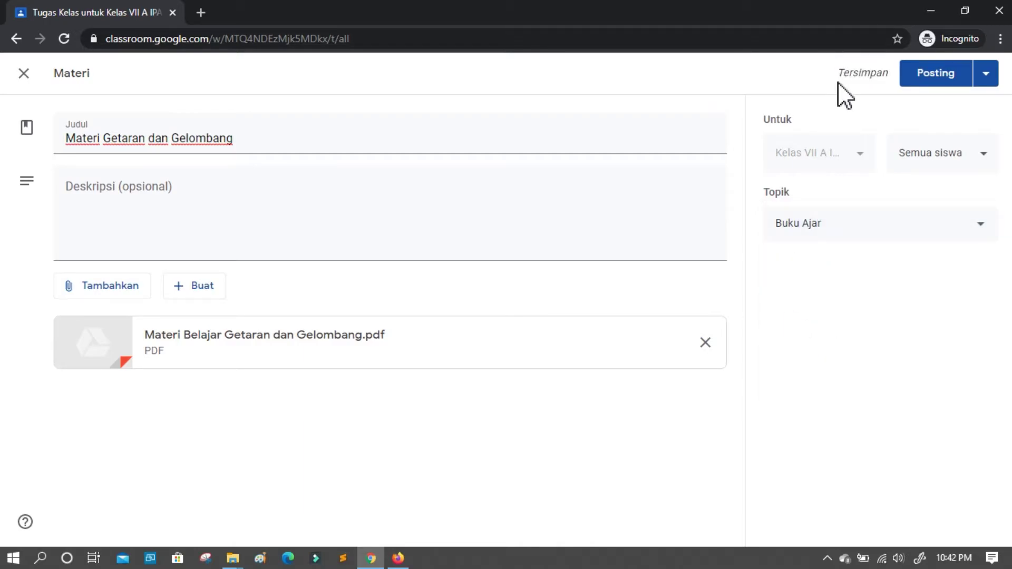
click(941, 79)
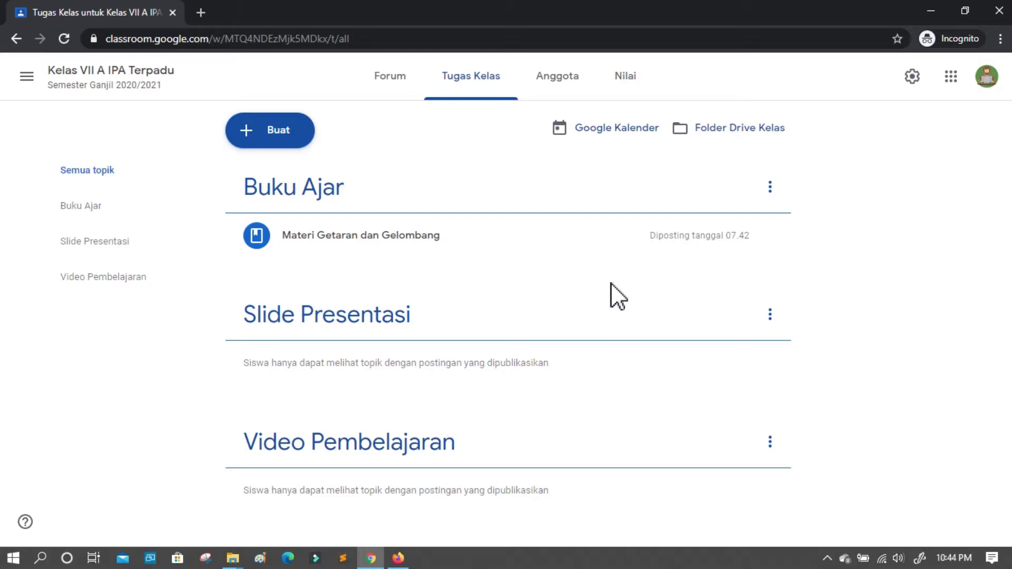
click(770, 324)
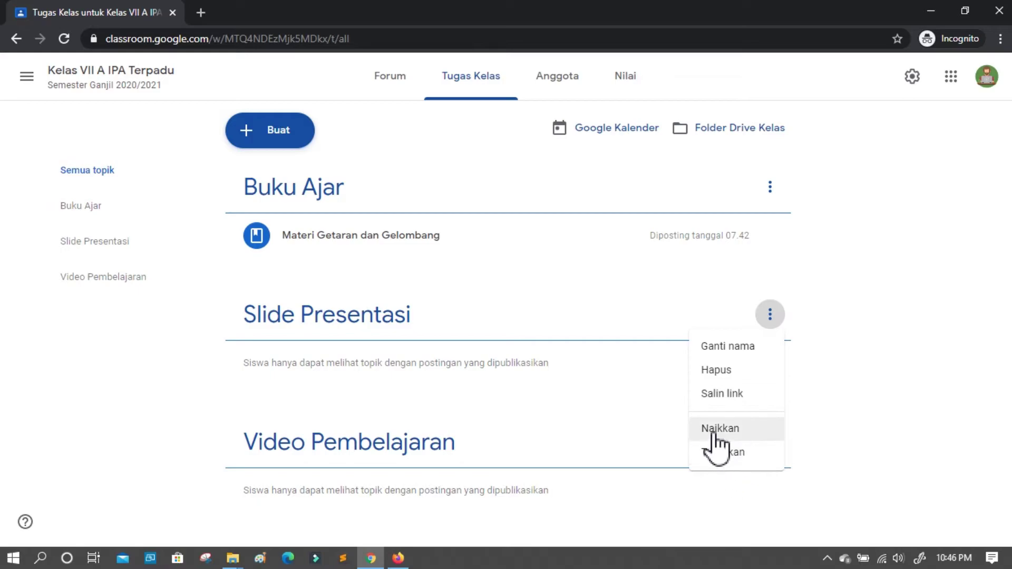
click(905, 358)
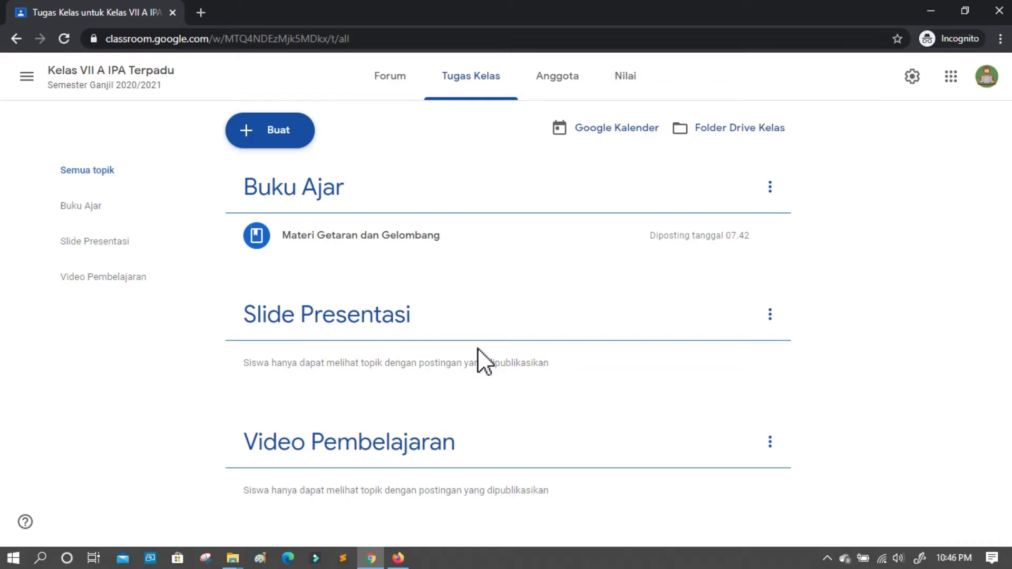
Create a new Materi post titled "Getaran dan Gelombang", leaving the optional description empty
click(278, 136)
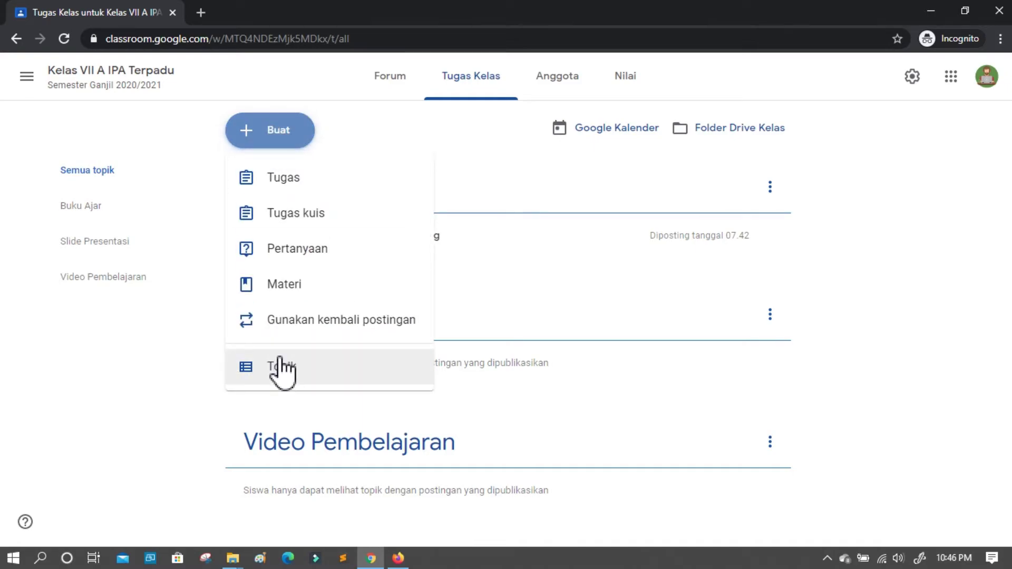
click(291, 282)
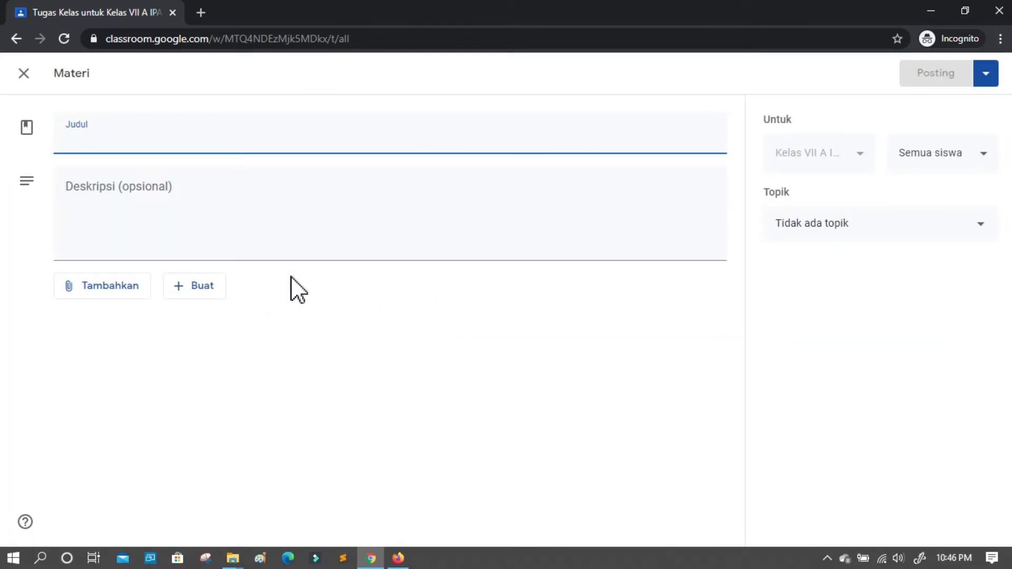
text(Ger)
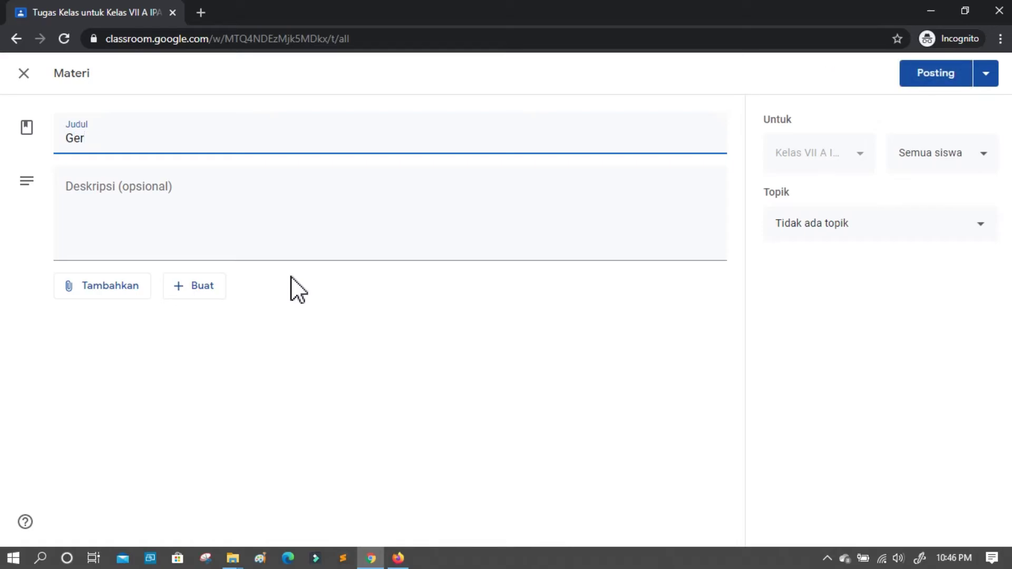
key(BackSpace)
text(taran dan )
text(Gelo)
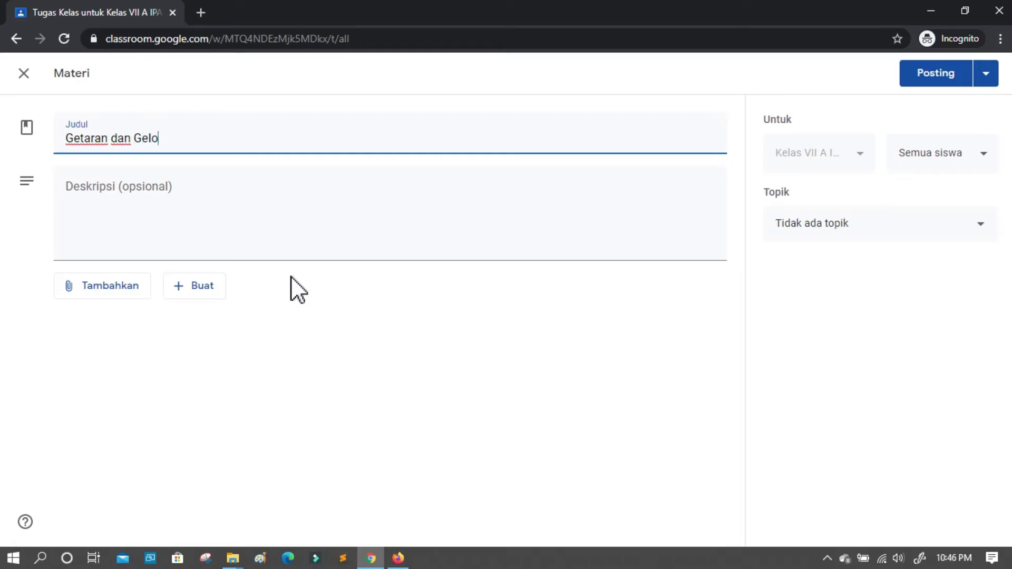
text(mbang)
click(91, 191)
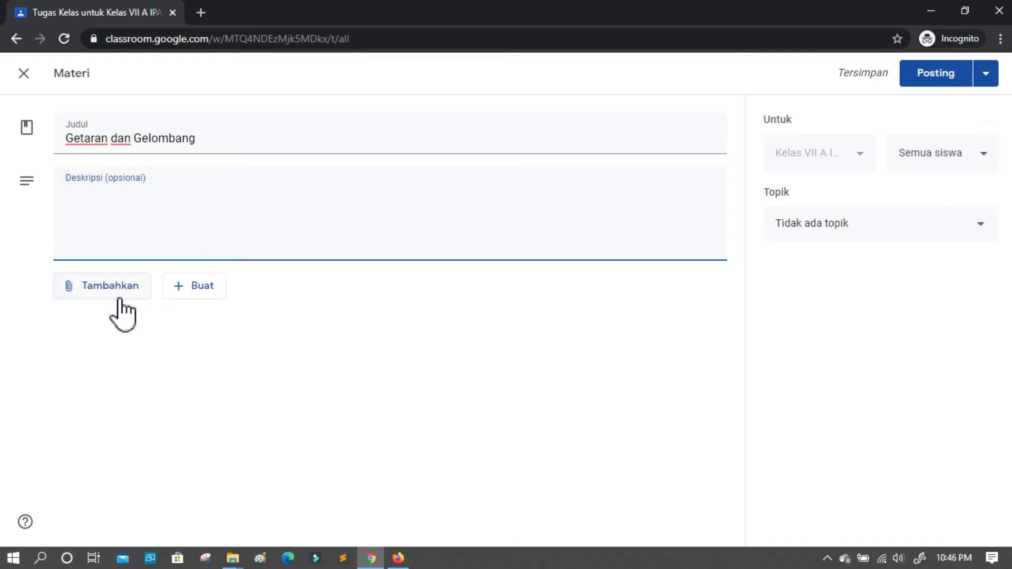
Upload the PowerPoint file "GETARAN DAN GELOMBANG" from the MATERI BELAJAR ONLINE folder as an attachment to the material
click(104, 303)
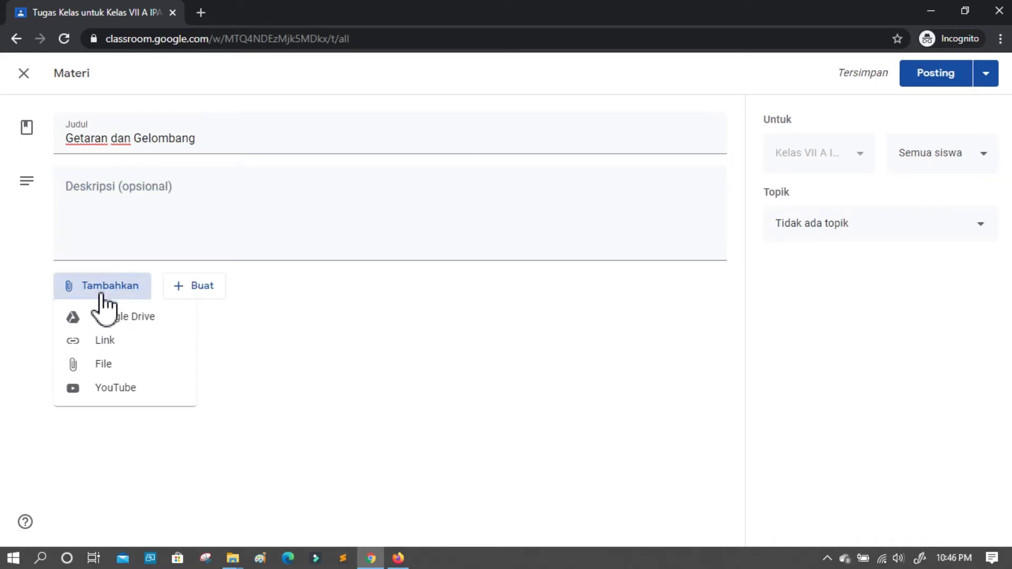
click(102, 366)
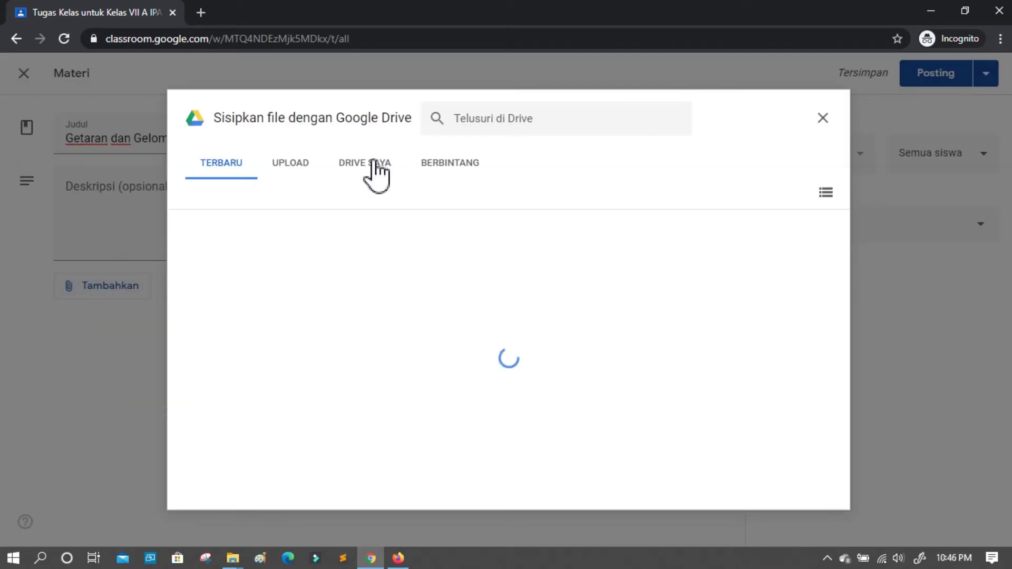
click(300, 166)
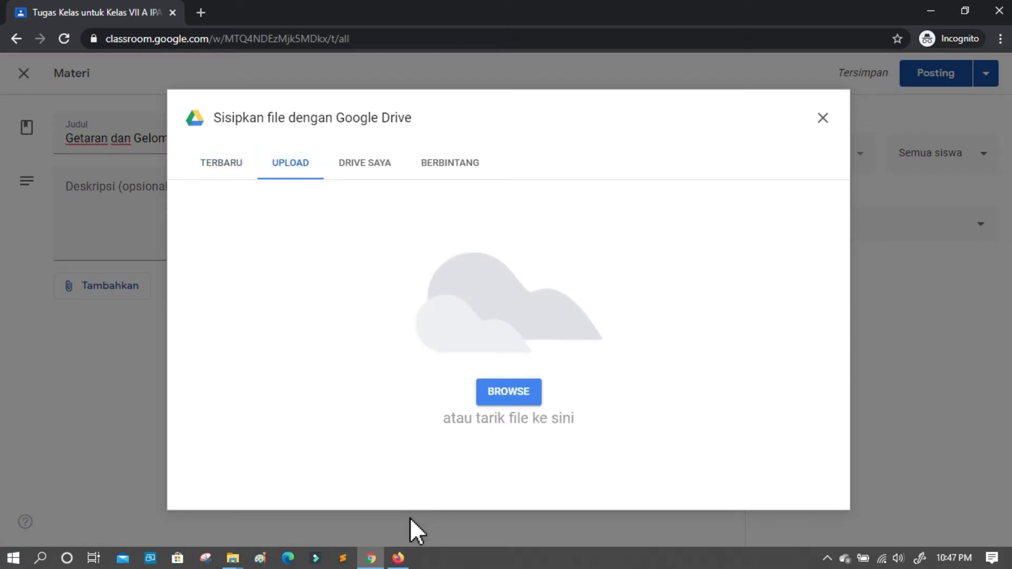
mouse_move(238, 566)
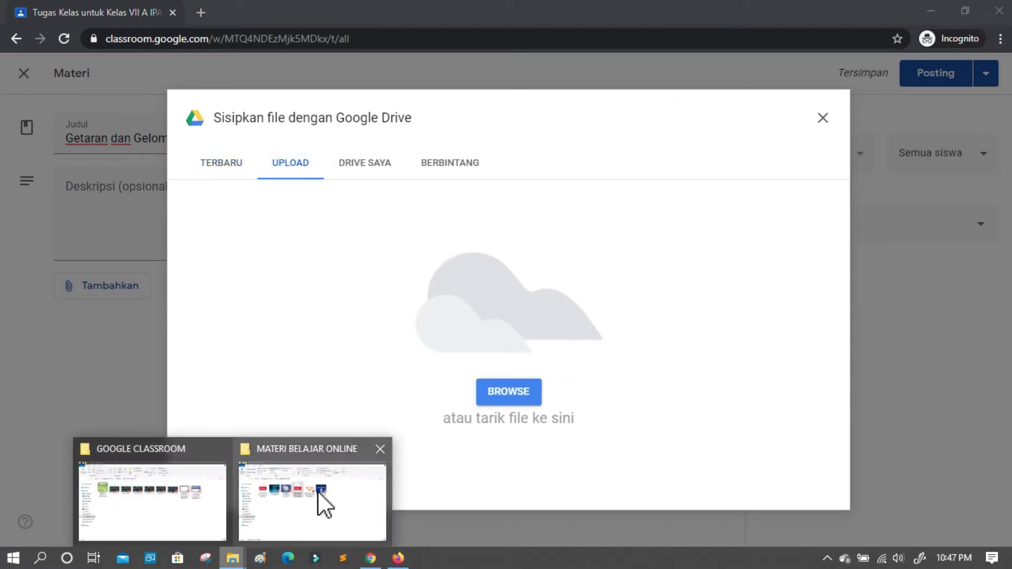
click(323, 501)
click(174, 211)
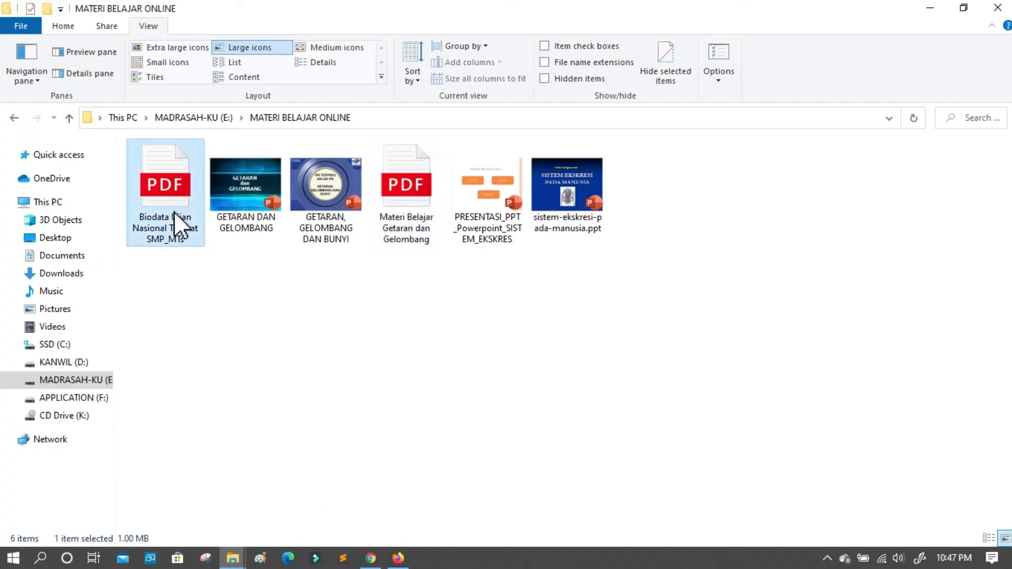
click(237, 205)
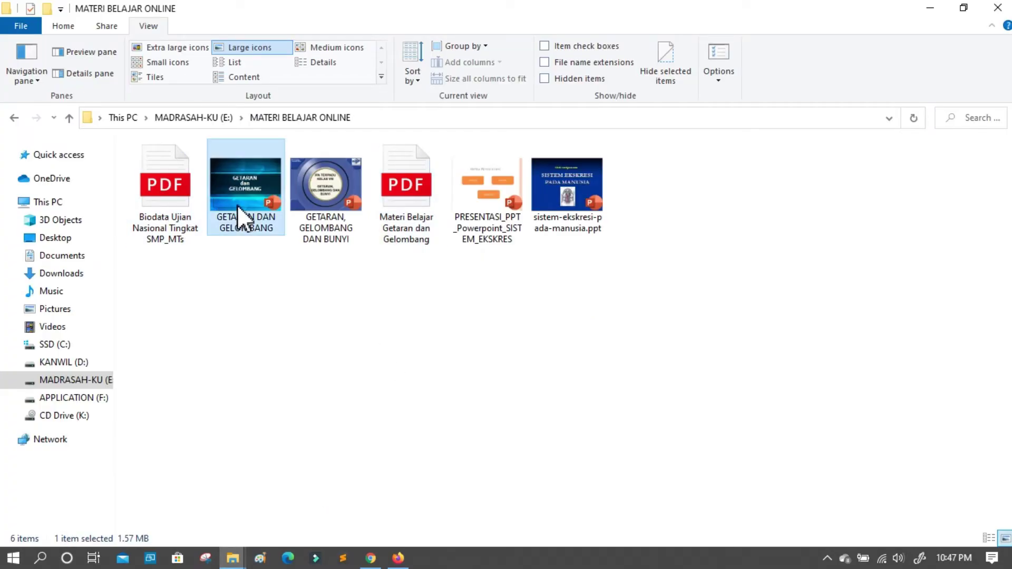
drag(237, 205, 490, 389)
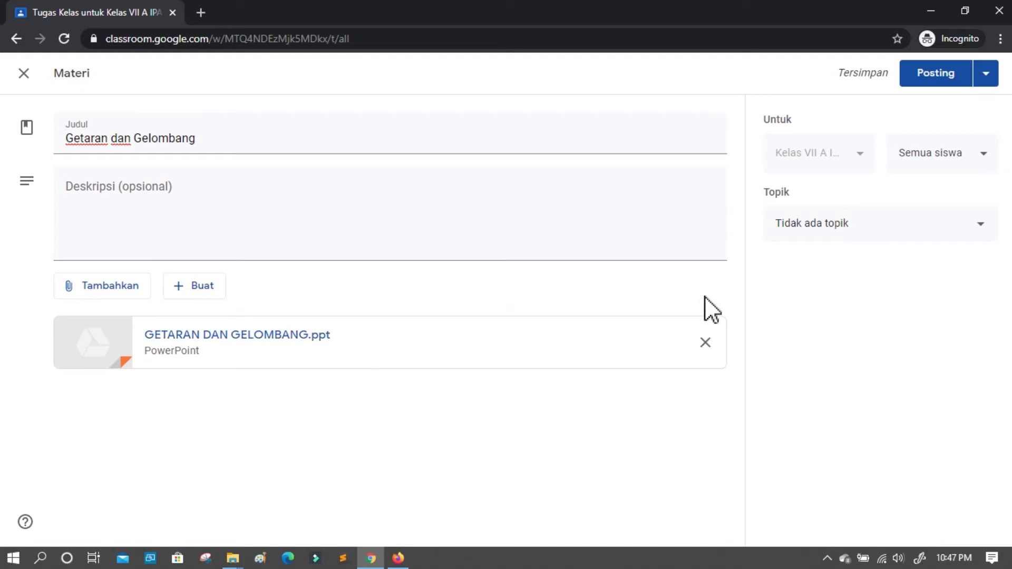
Assign the presentation material to the Slide Presentasi topic and post it to the class immediately
click(848, 232)
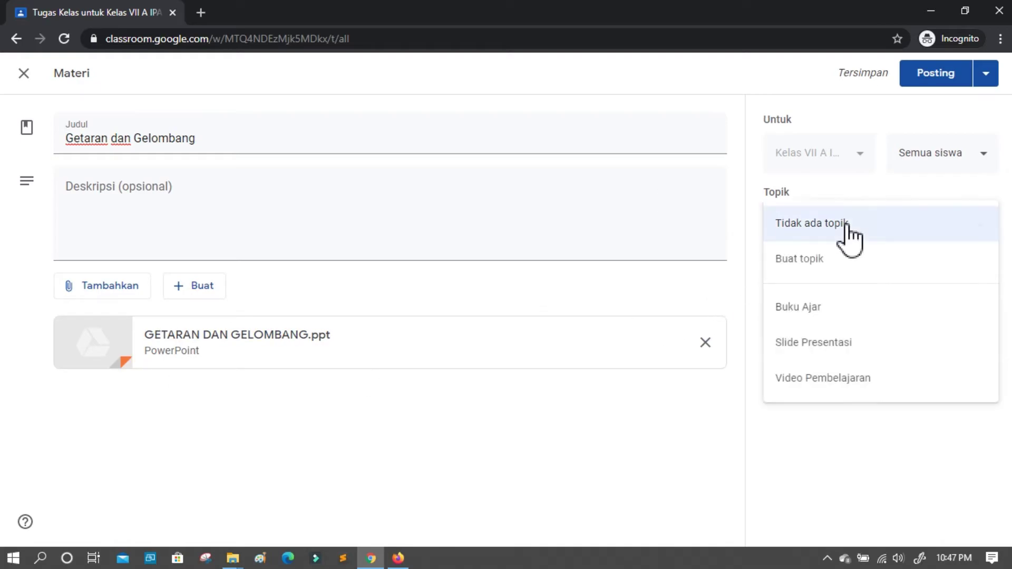
click(826, 337)
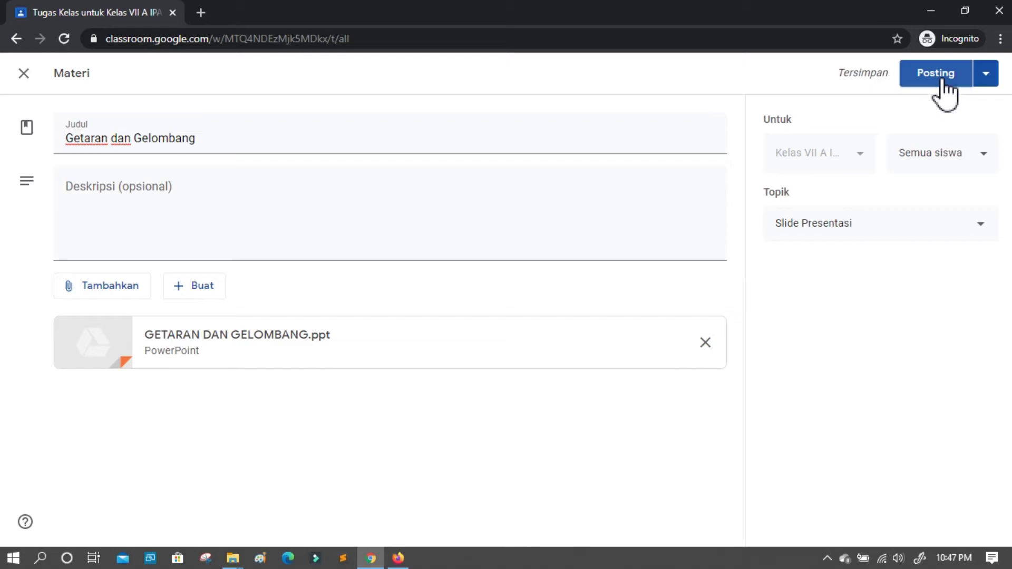
click(988, 74)
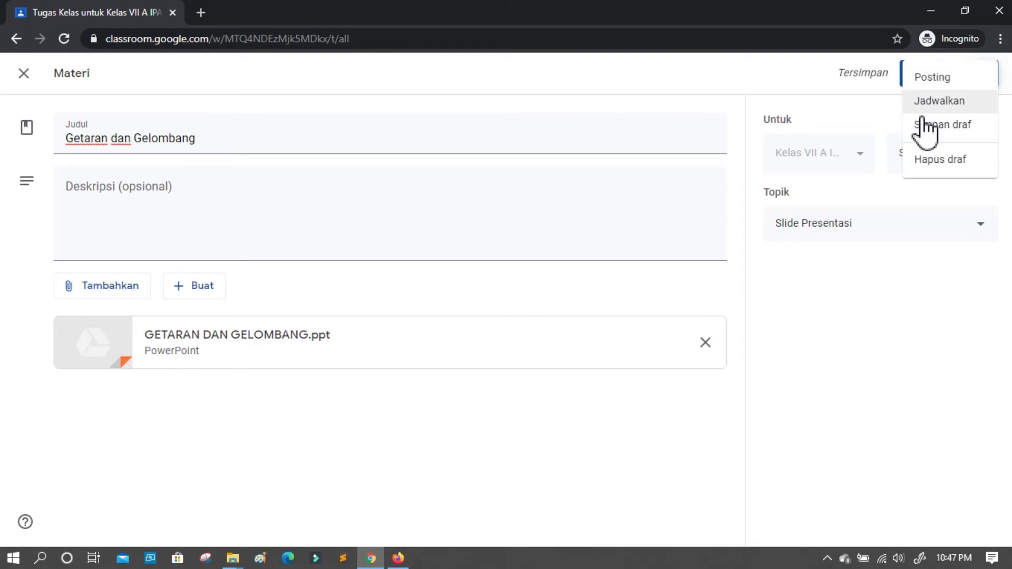
click(859, 108)
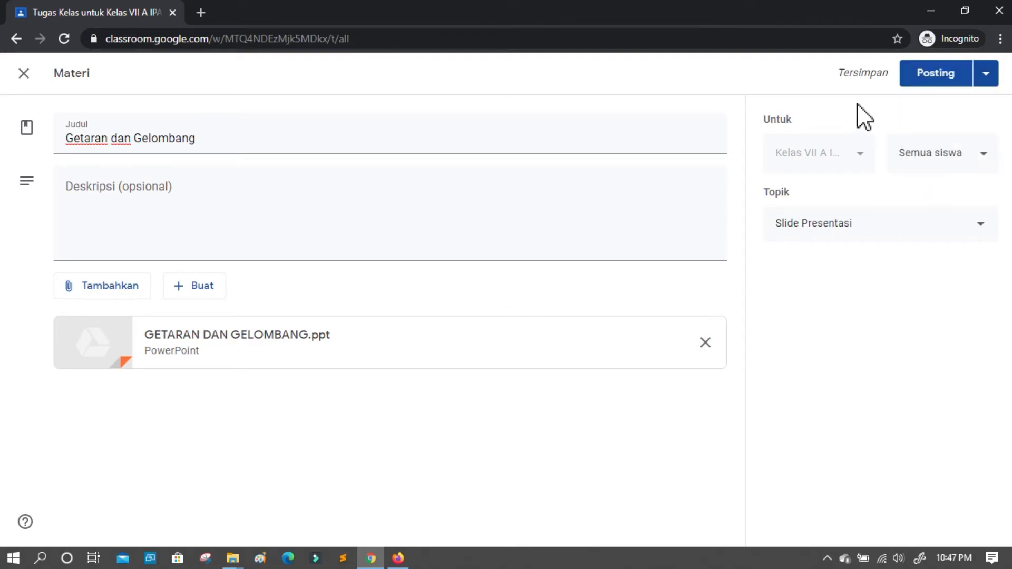
click(930, 72)
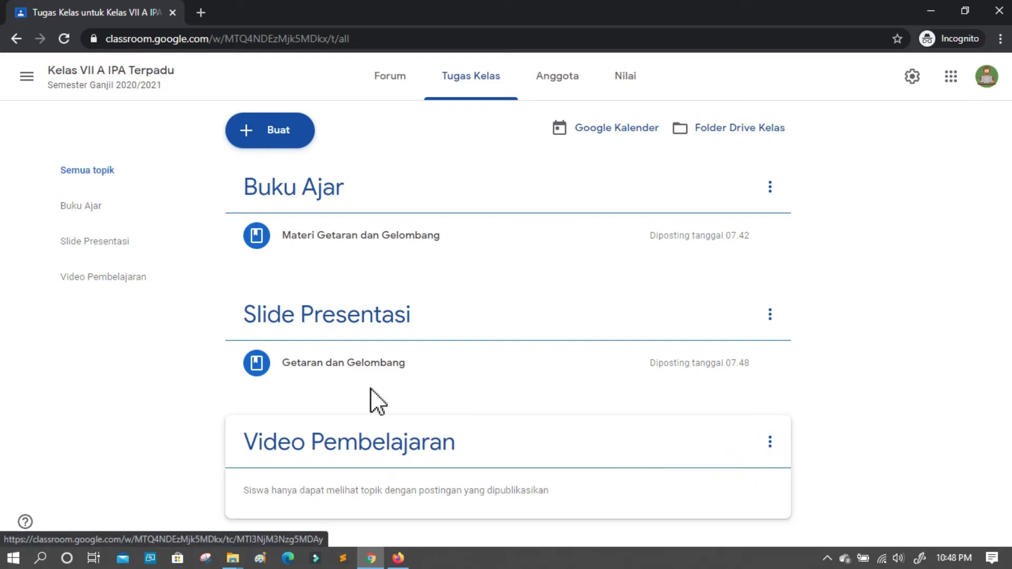
Create another Materi post titled "Video Pembelajaran" with no description
click(287, 141)
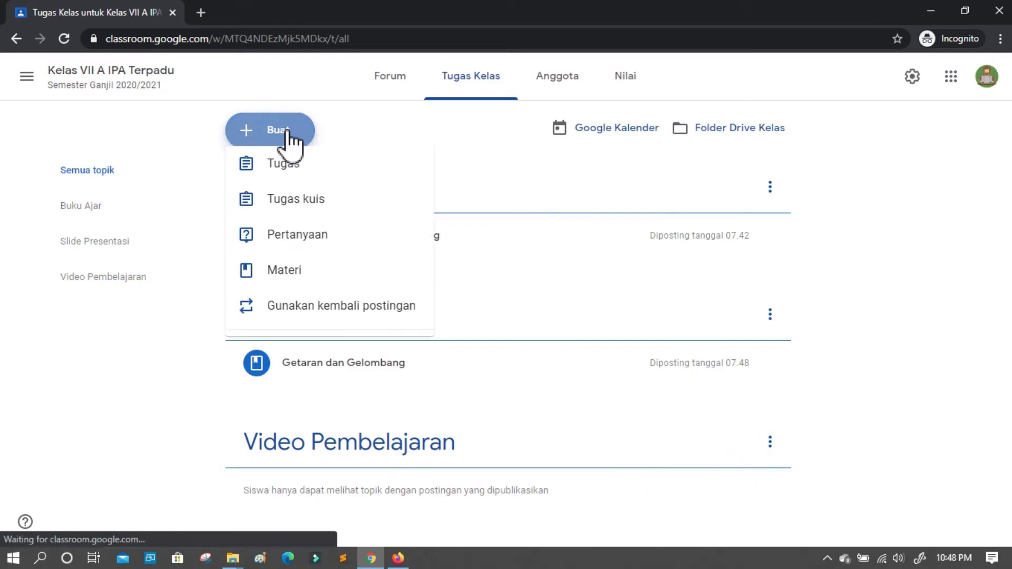
click(284, 287)
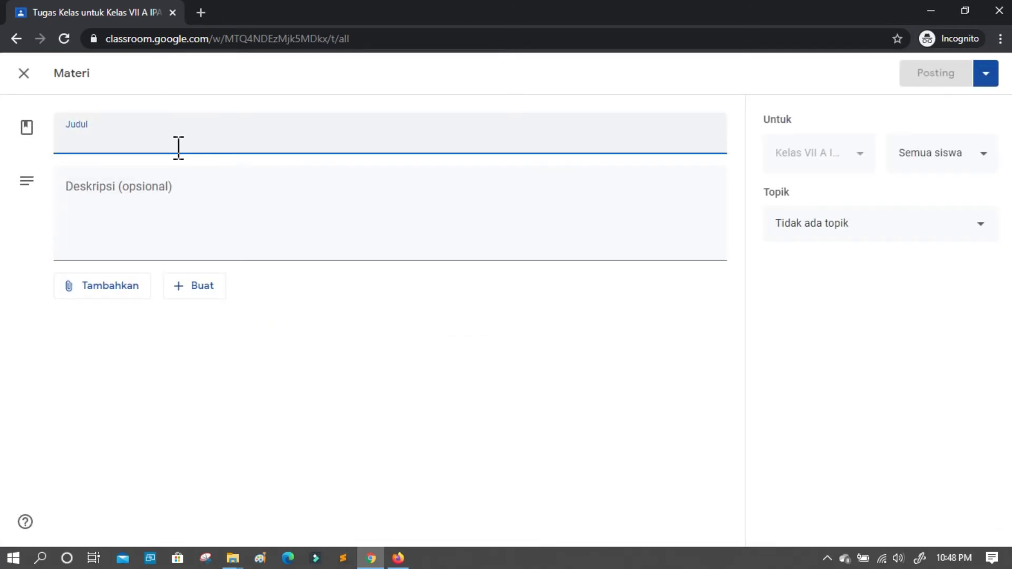
text(Vide)
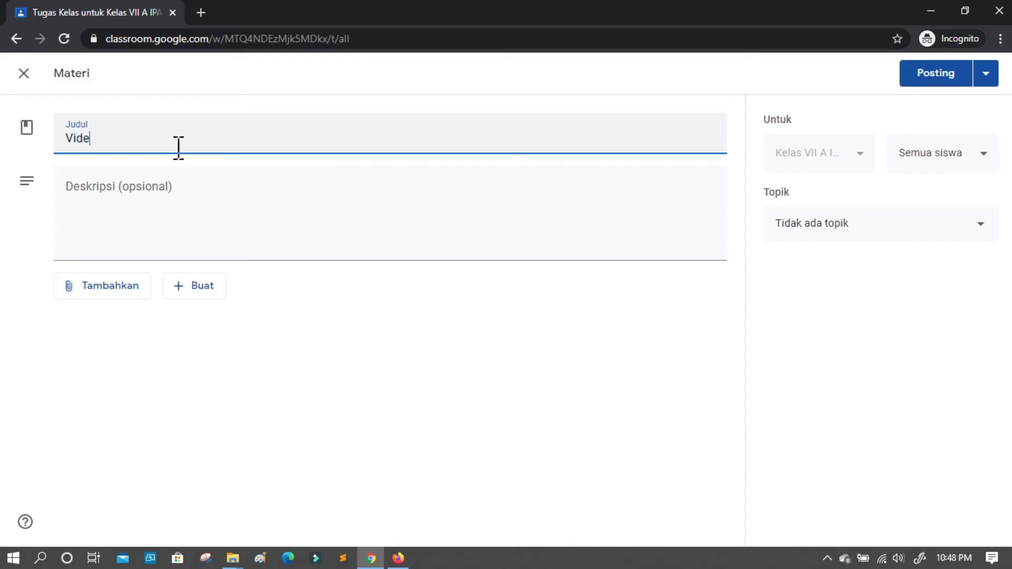
text(o Pembelajaran)
click(170, 203)
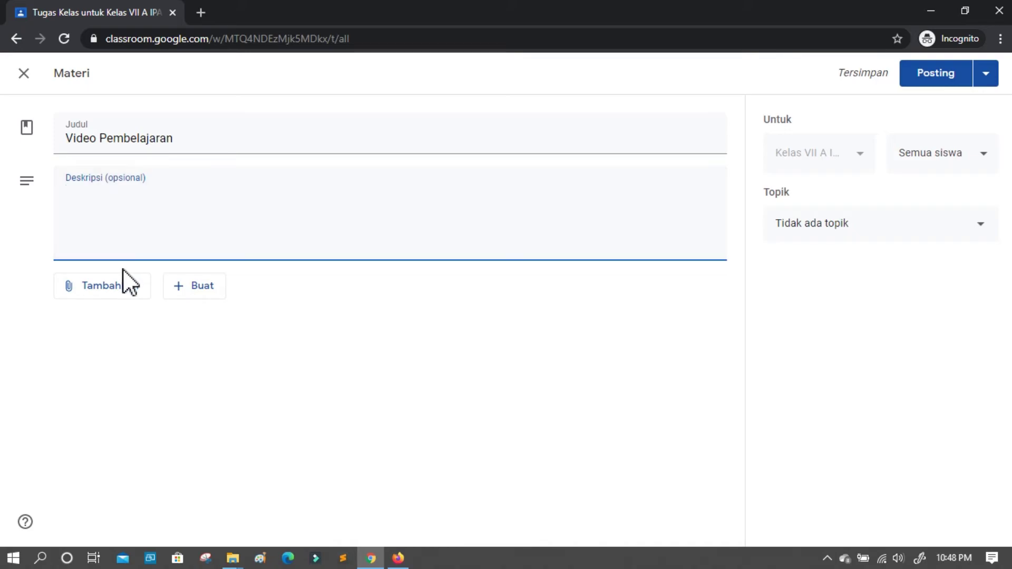
Attach the video "1 Getaran" by uploading it from F: BAHAN AJAR SMP, VIDEO PEMBELAJARAN, KELAS VIII, BAB 4. GETARAN DAN GELOMBANG
click(116, 285)
click(115, 285)
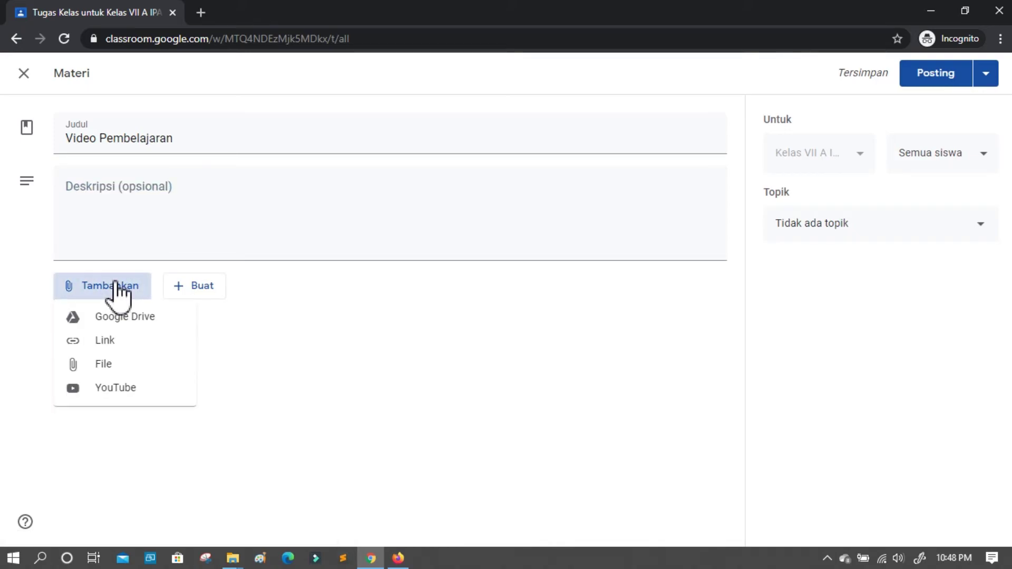
click(107, 363)
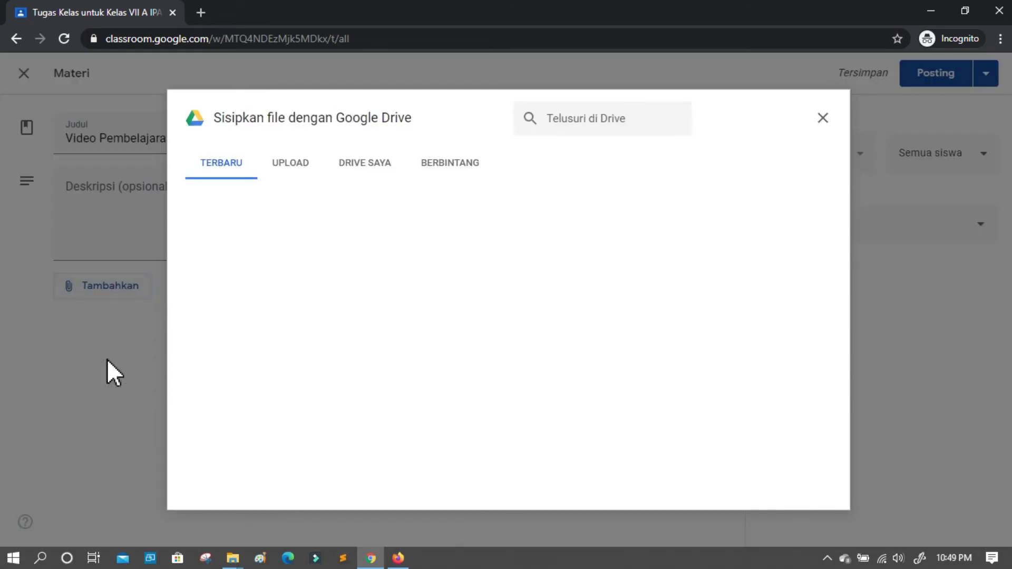
click(309, 166)
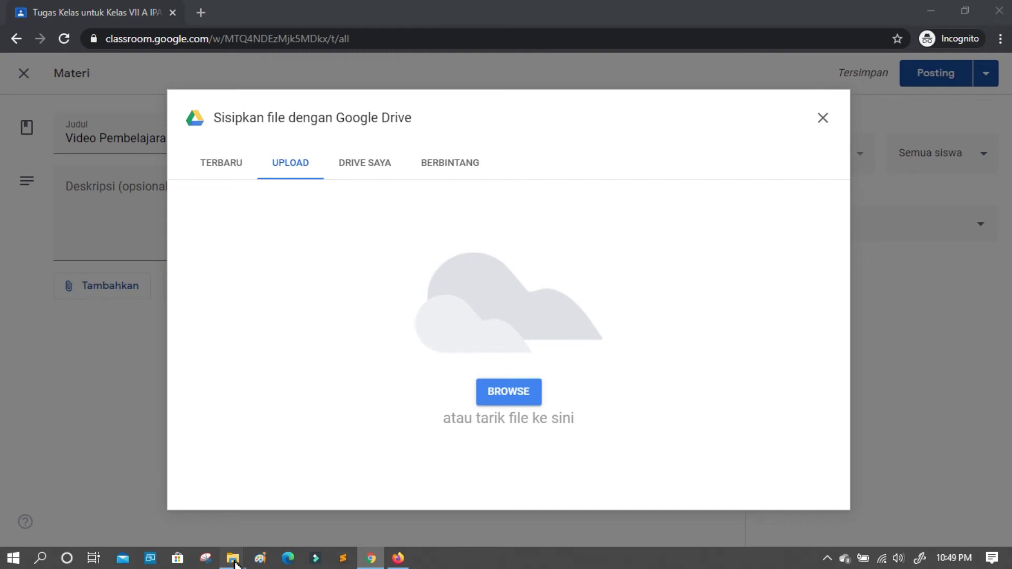
mouse_move(232, 558)
click(283, 530)
click(74, 381)
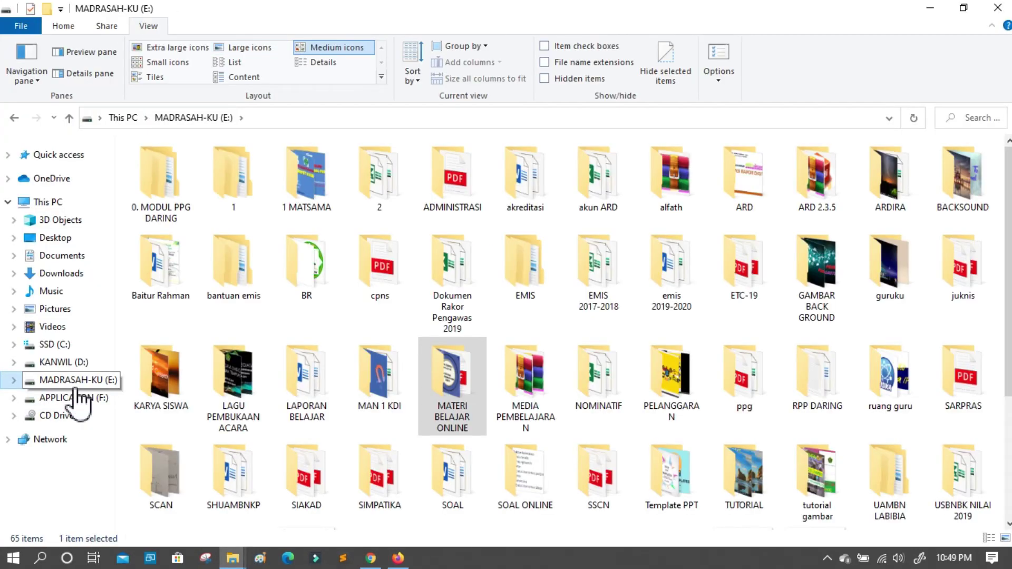
click(77, 396)
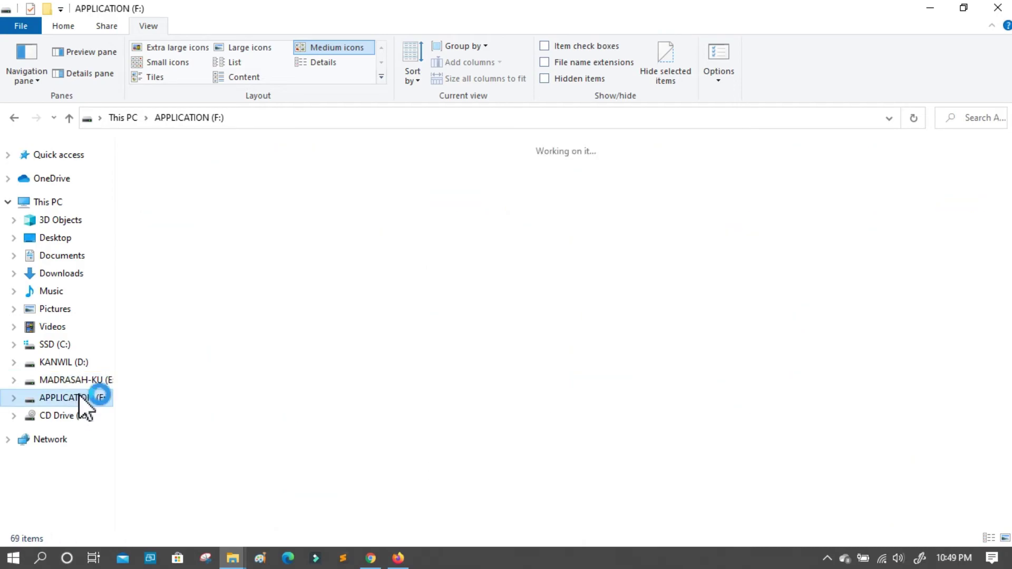
double_click(517, 167)
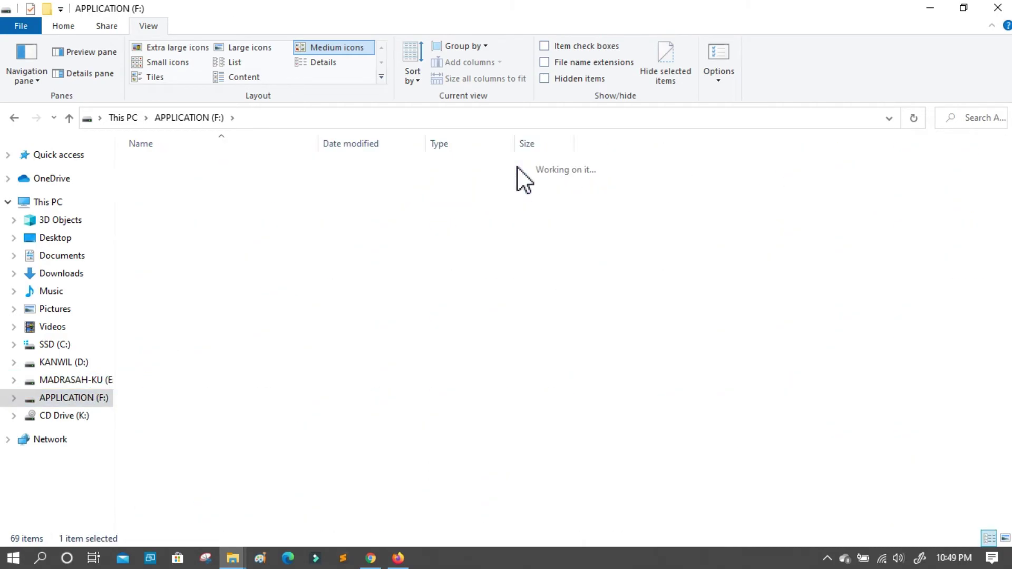
double_click(230, 182)
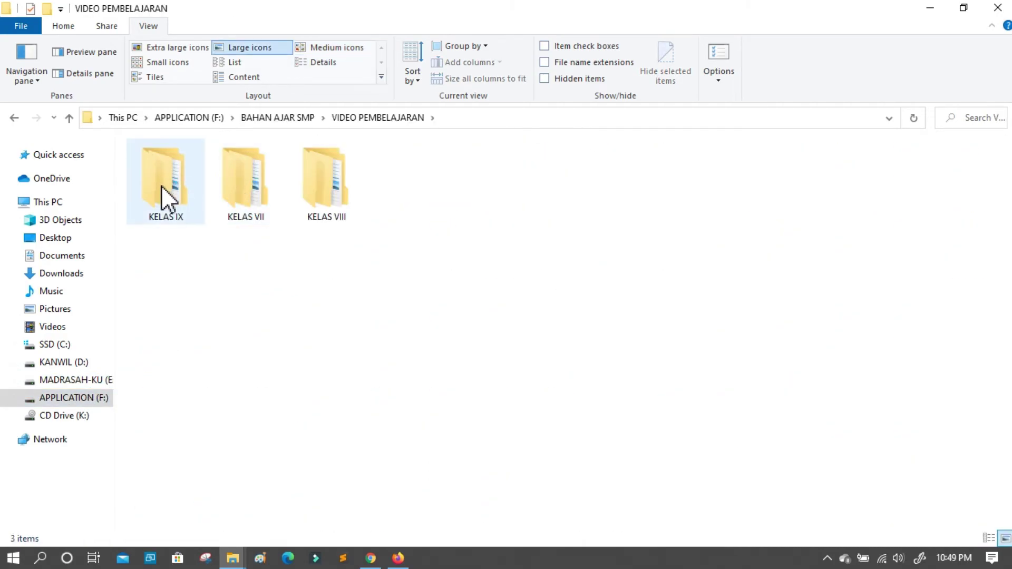
double_click(338, 204)
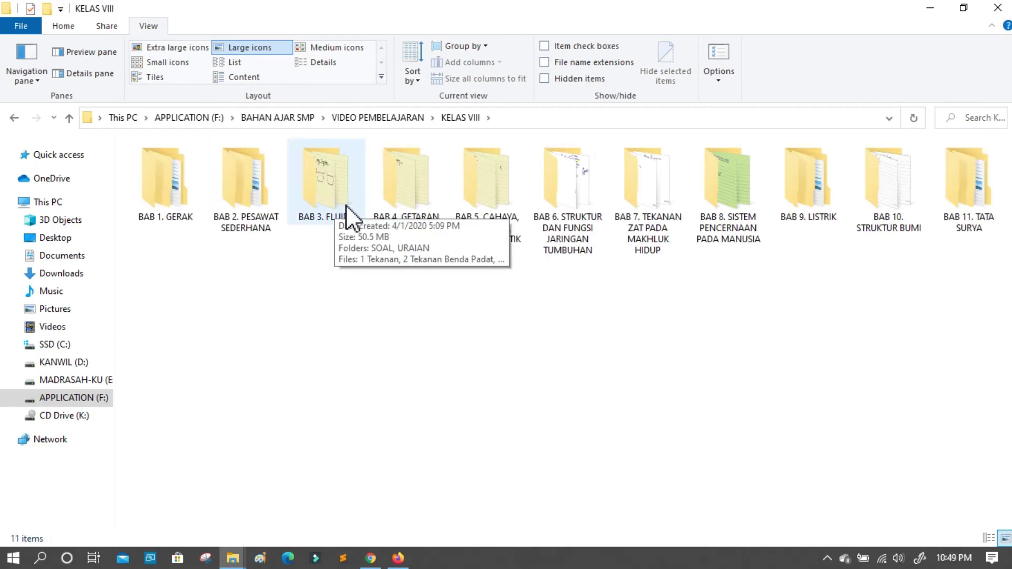
double_click(399, 208)
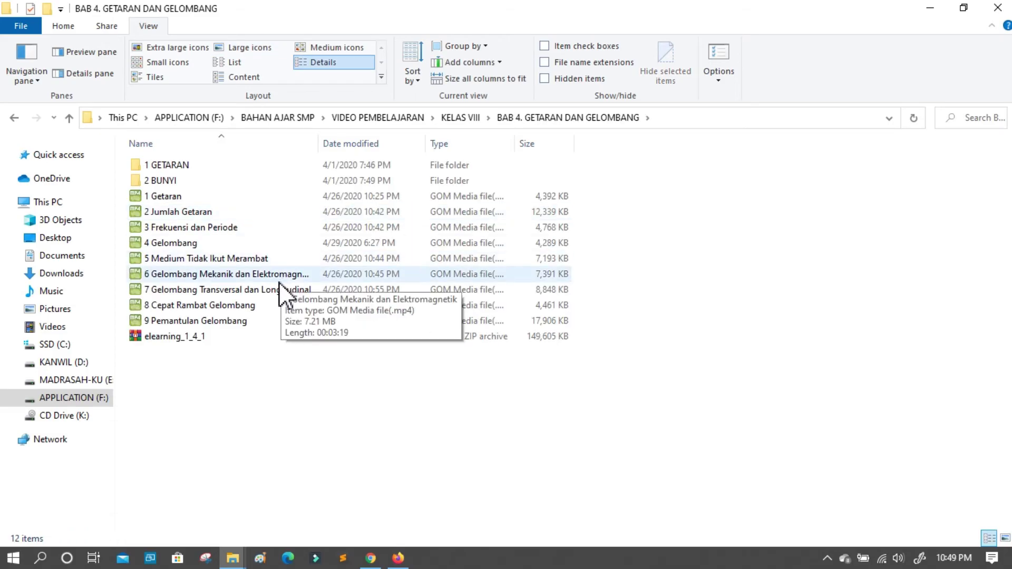
click(188, 195)
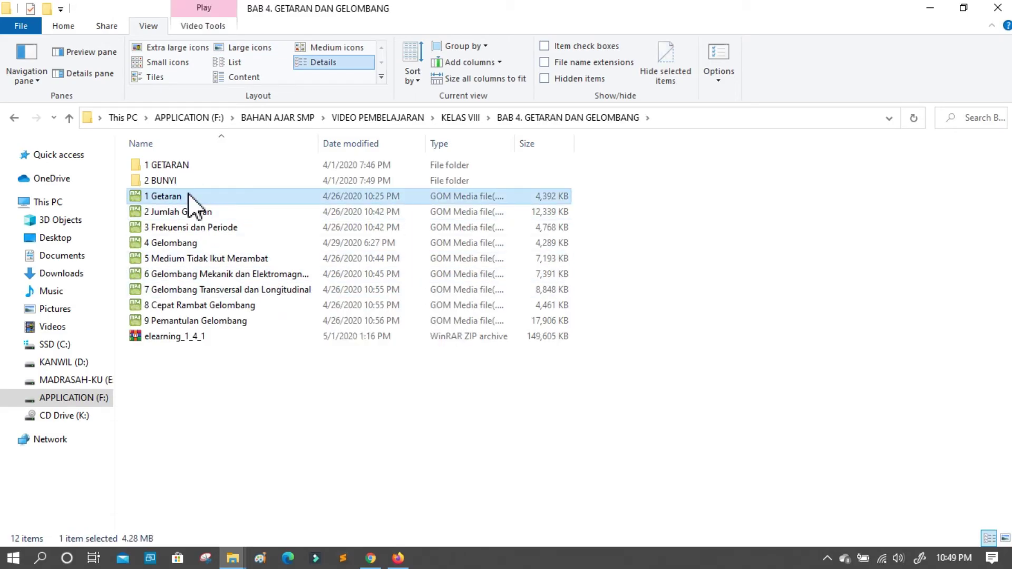
drag(185, 198, 461, 410)
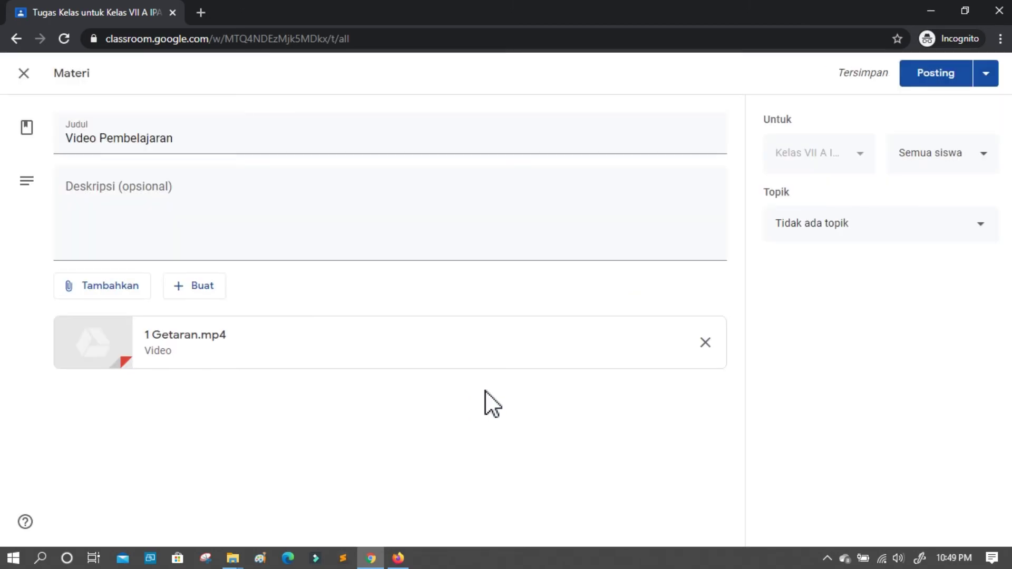
Assign the video material to the Video Pembelajaran topic
click(818, 244)
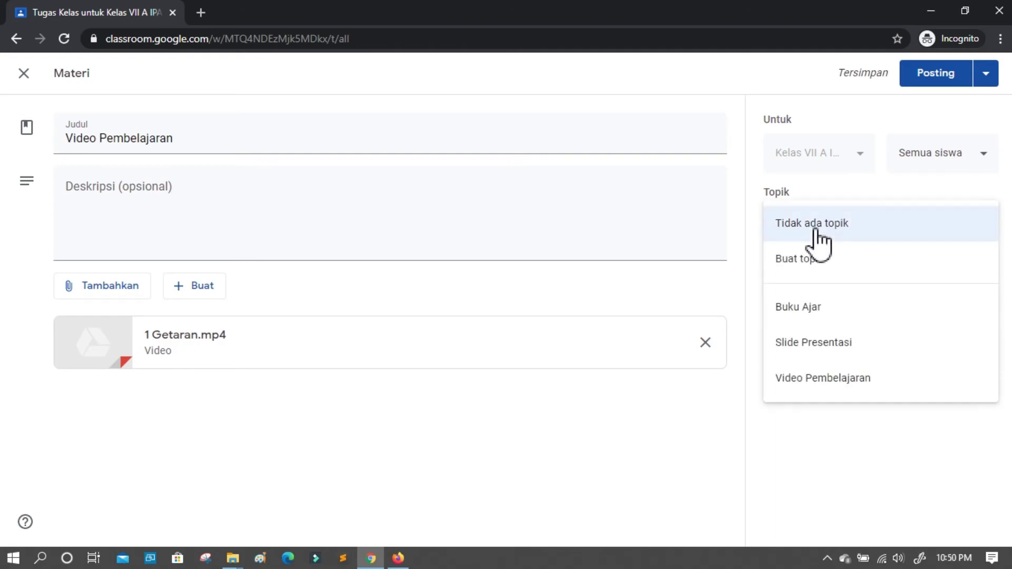
click(816, 394)
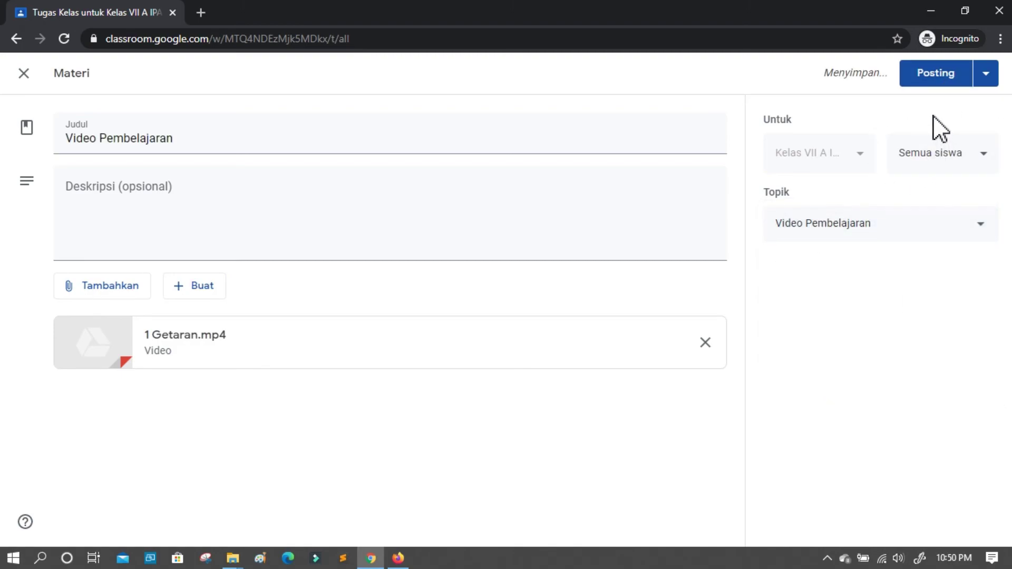
Upload "4 Gelombang" from the BAB 4. GETARAN DAN GELOMBANG folder as a second video attachment and post the material
click(126, 299)
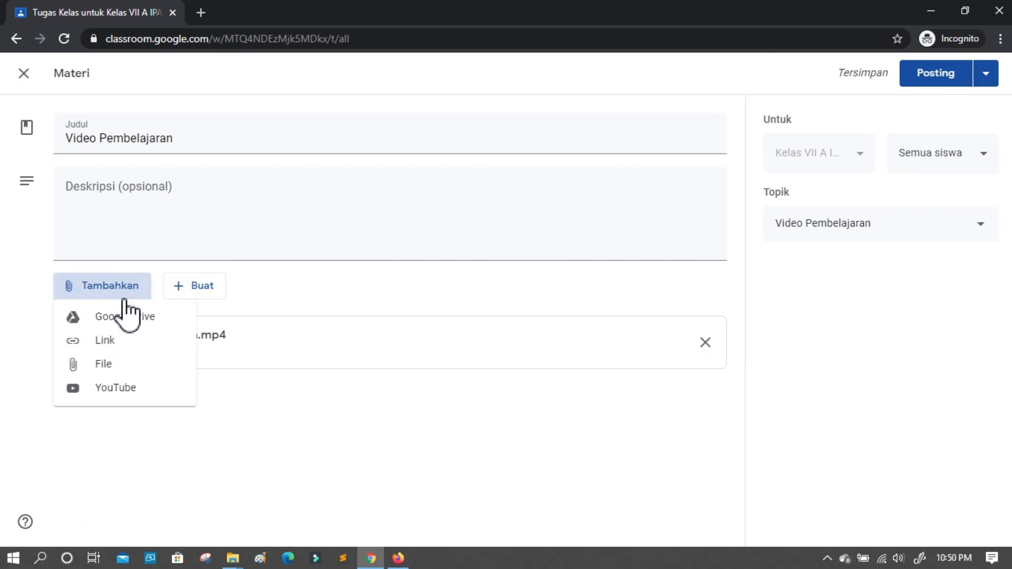
click(111, 363)
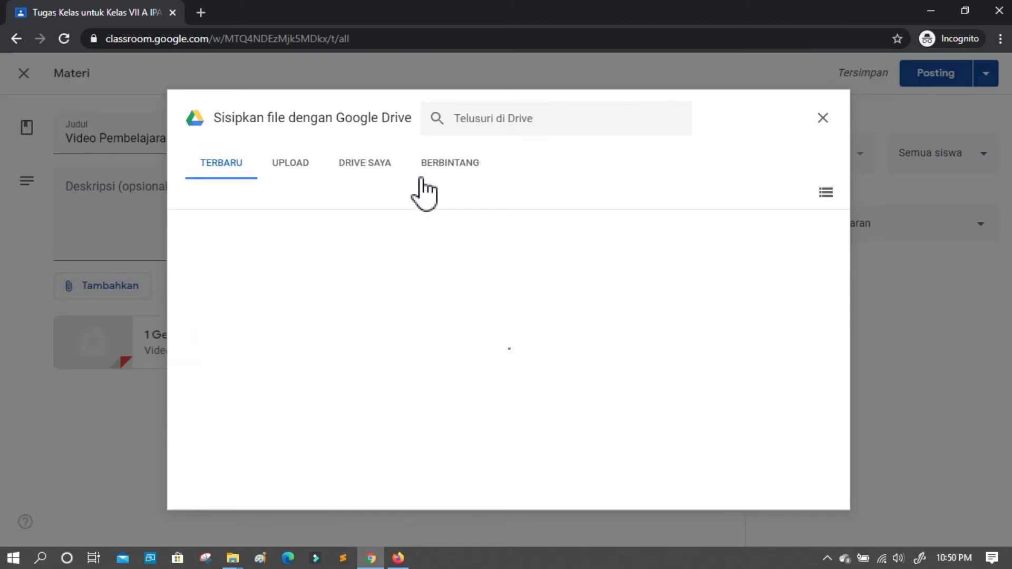
click(311, 174)
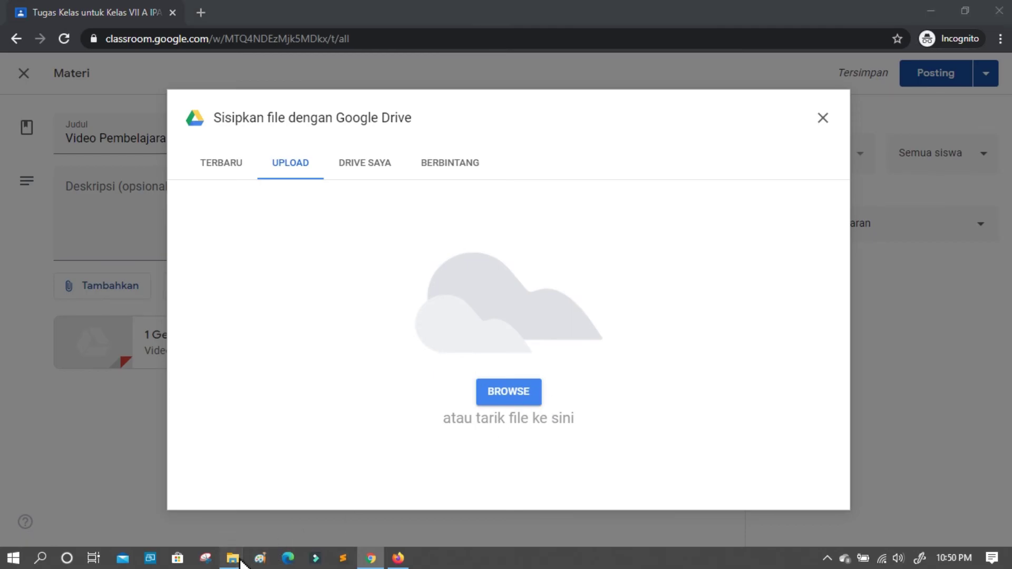
mouse_move(245, 563)
click(268, 540)
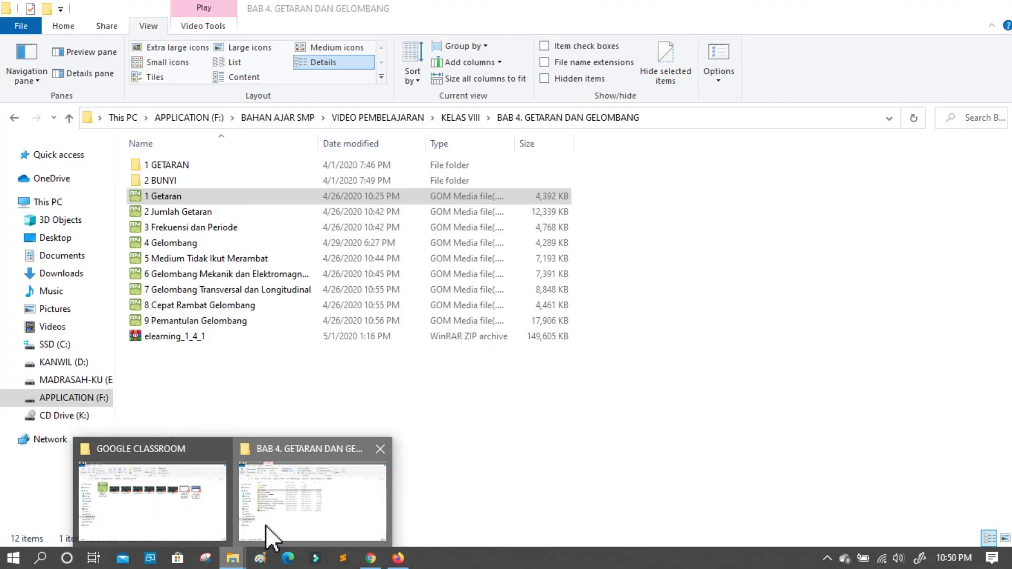
click(181, 243)
drag(180, 243, 489, 378)
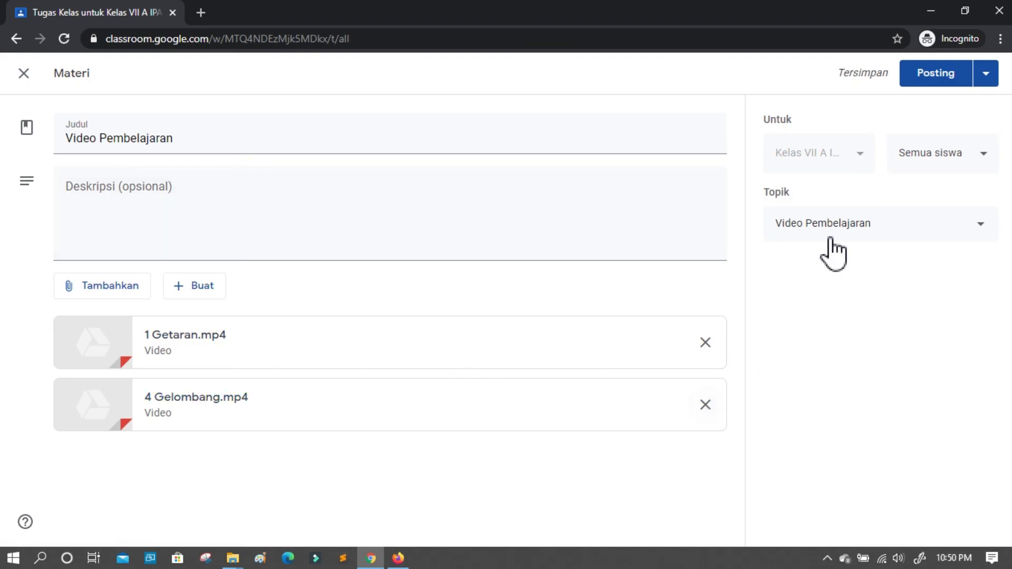
click(942, 72)
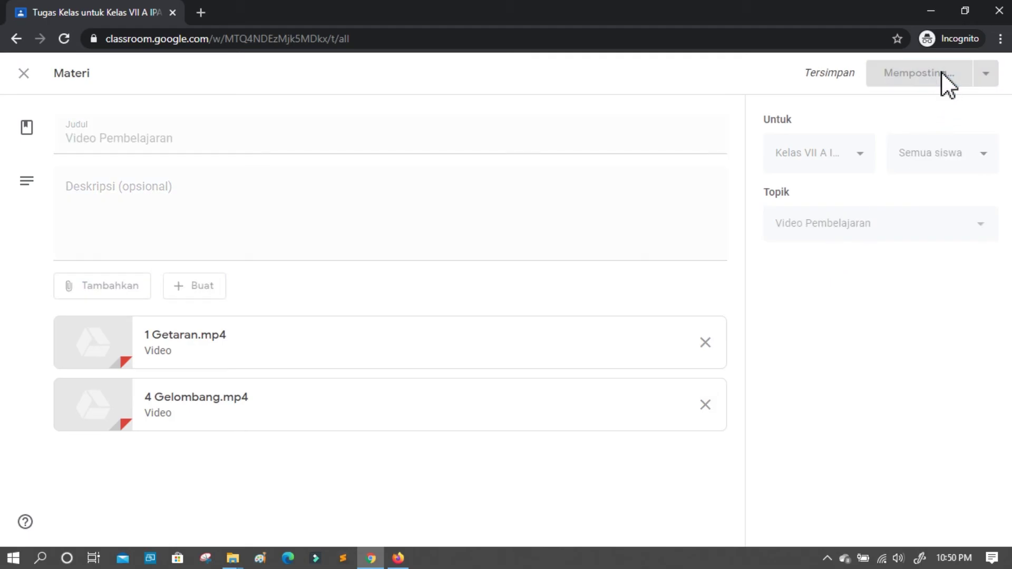